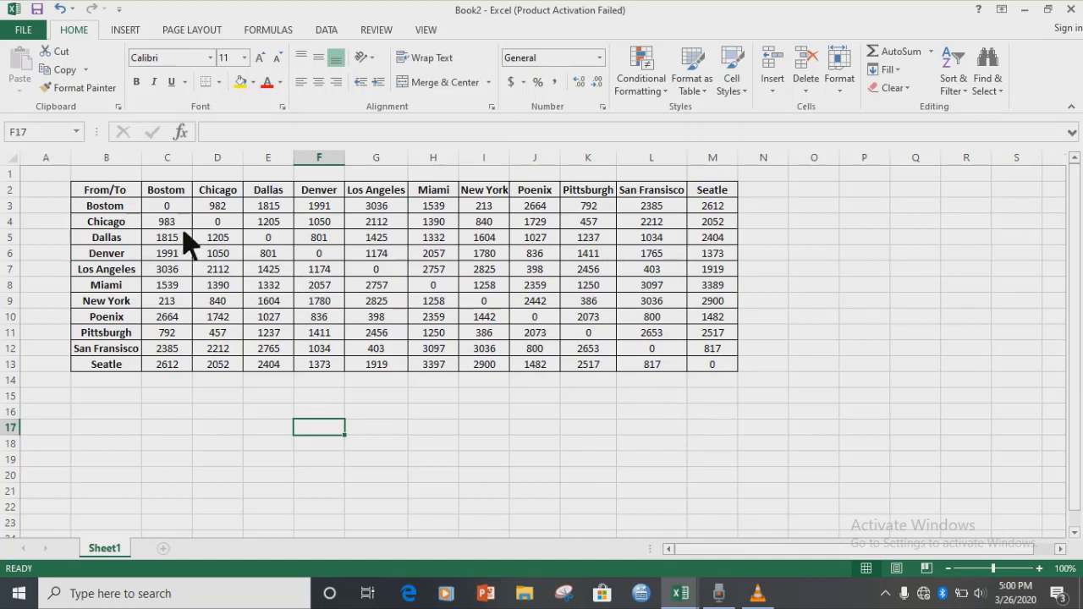
- Check distances in the matrix: Bostom to Chicago, Dallas, Denver, Miami and New York, plus others
click(238, 210)
click(281, 211)
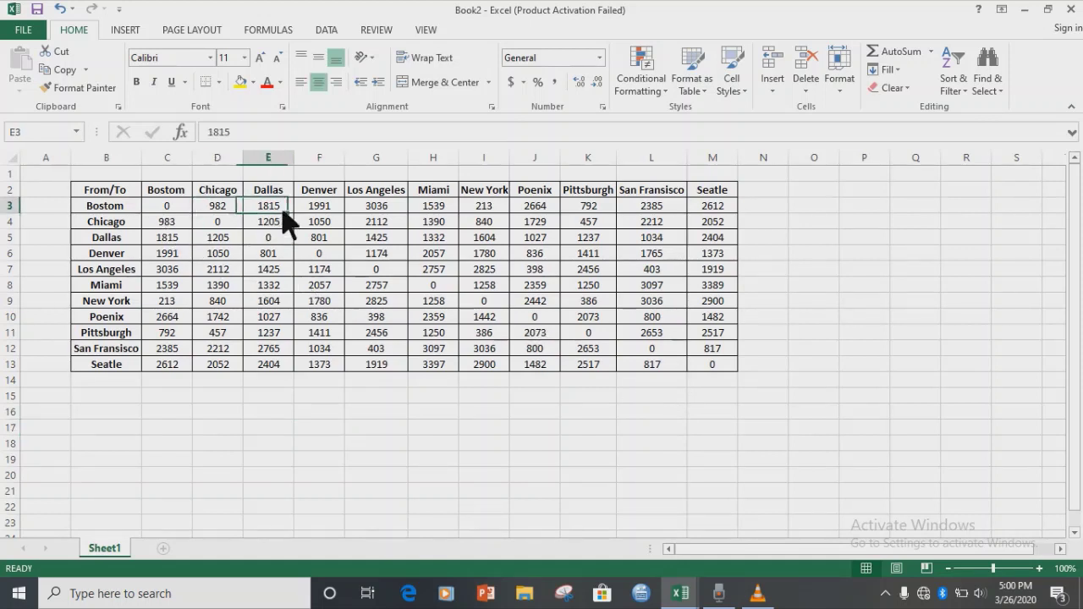
click(335, 211)
click(388, 217)
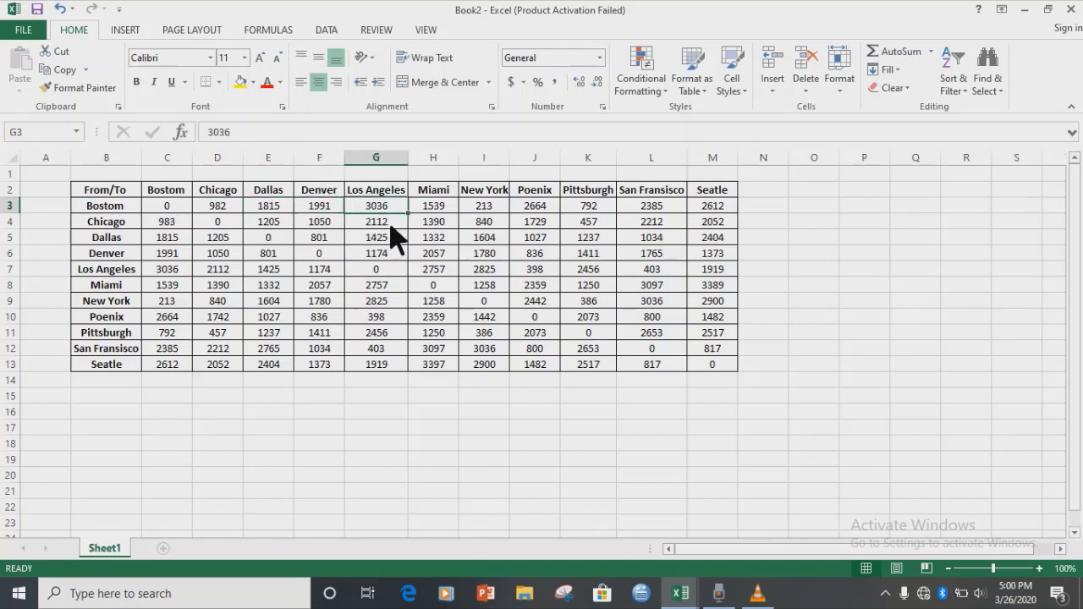
click(436, 209)
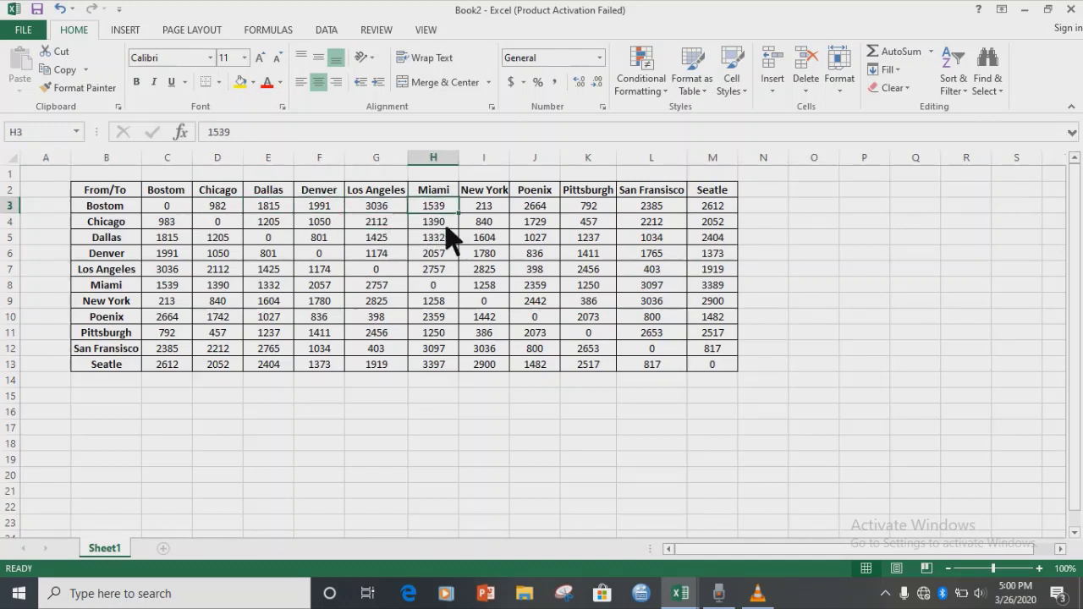
click(489, 223)
click(492, 207)
click(491, 239)
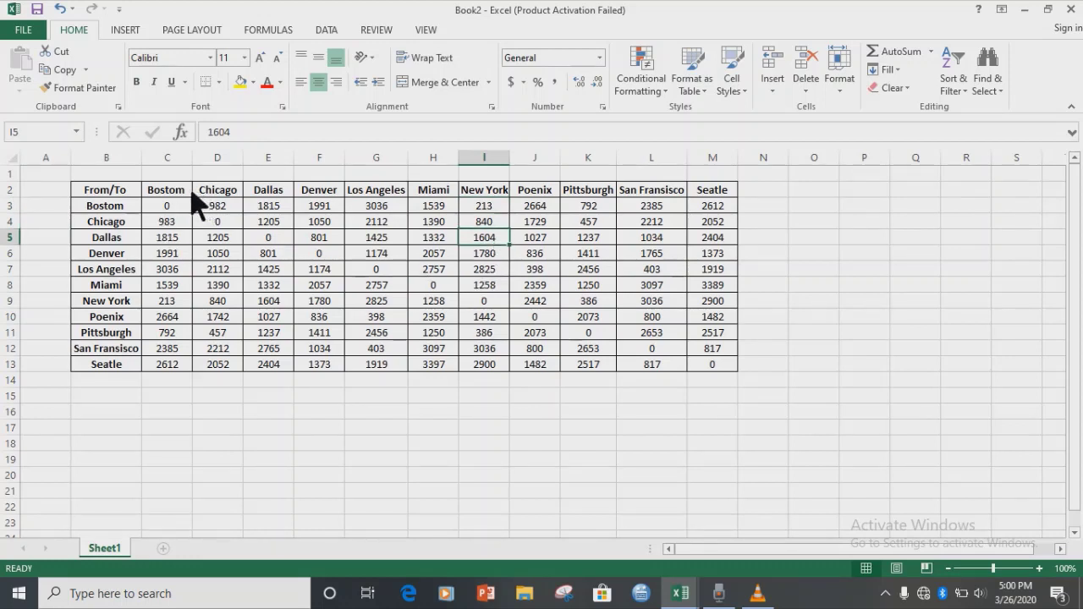
click(235, 259)
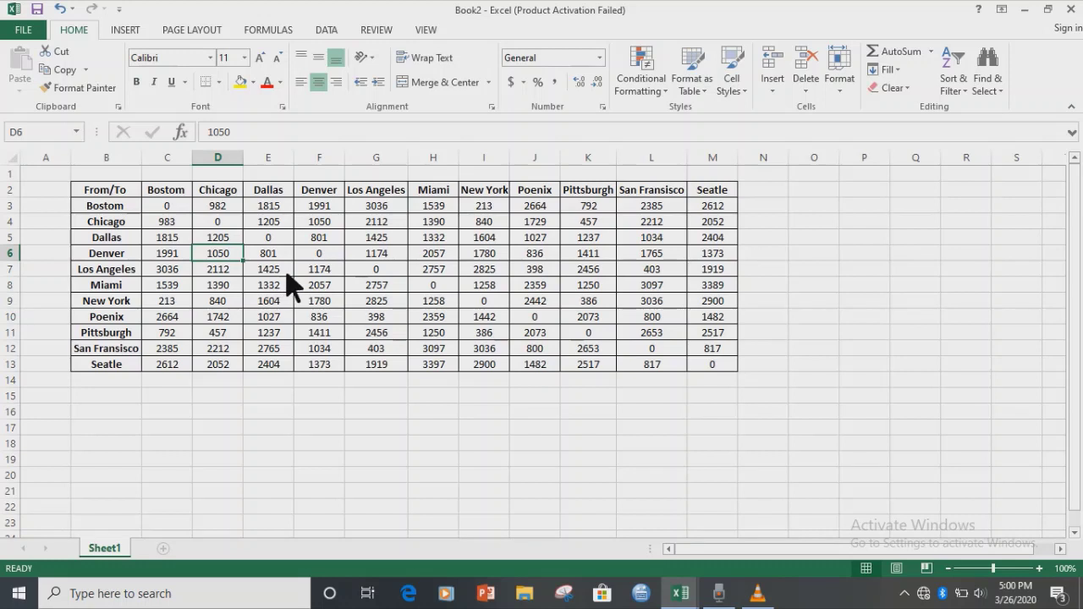
- Review the city column headings from Bostom through Seatle
click(232, 195)
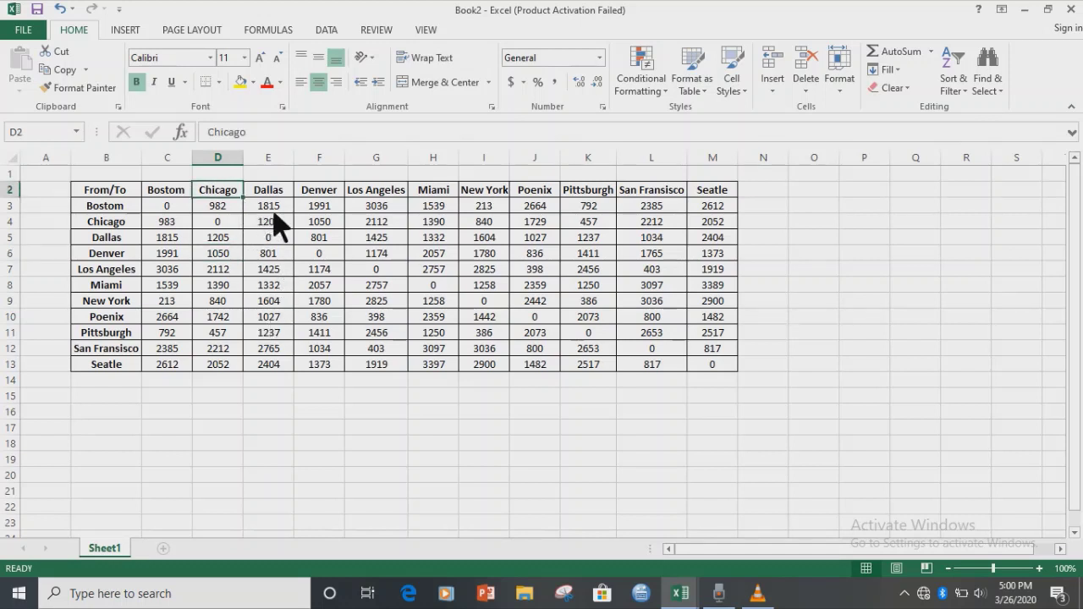
click(267, 193)
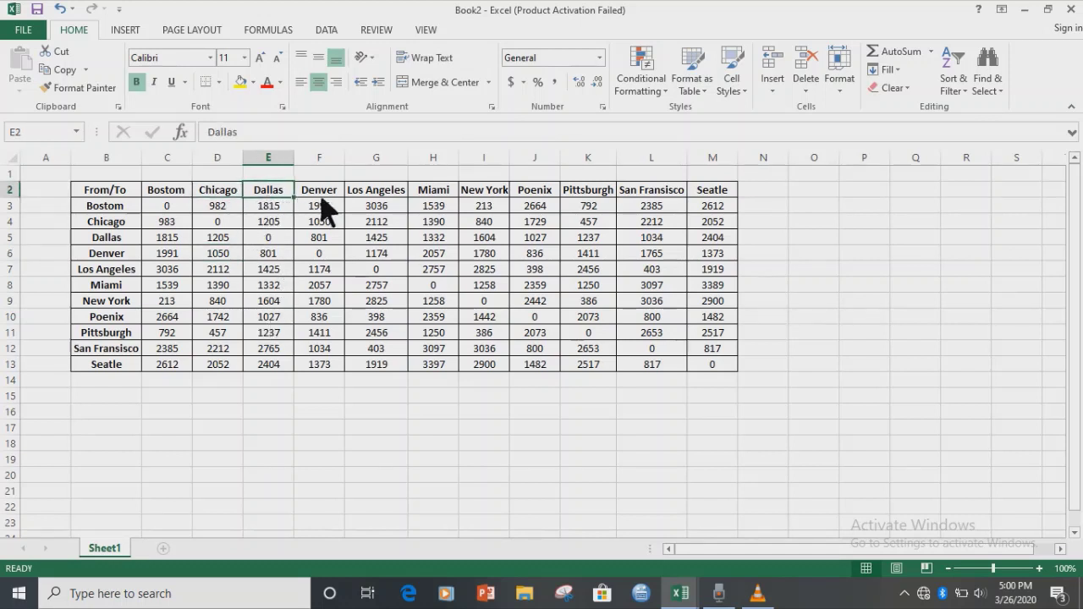
key(Right)
key(Right)
key(Right)
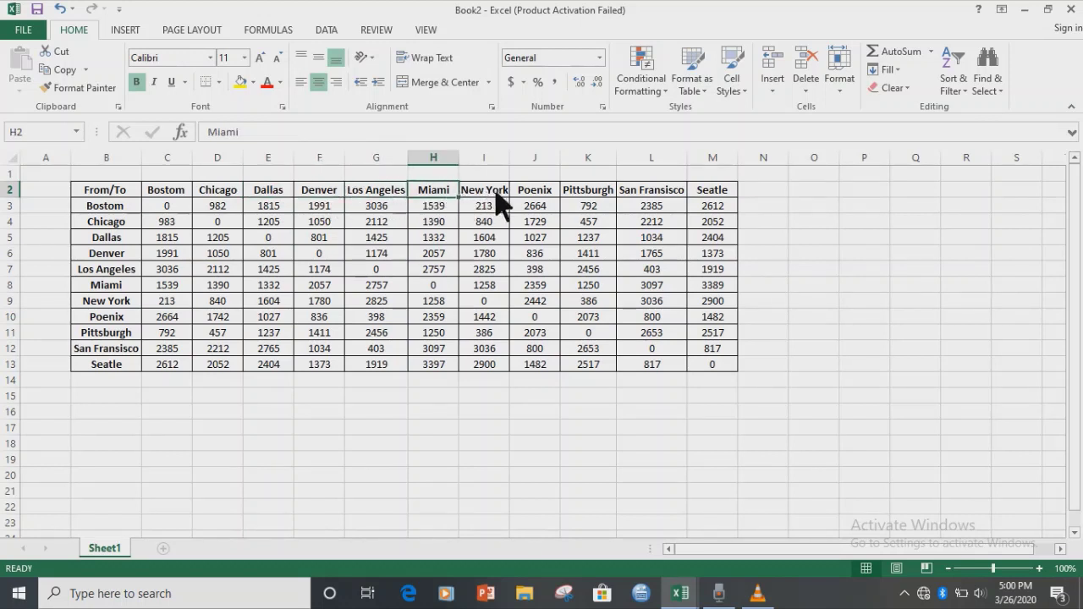
click(497, 191)
click(551, 195)
click(602, 195)
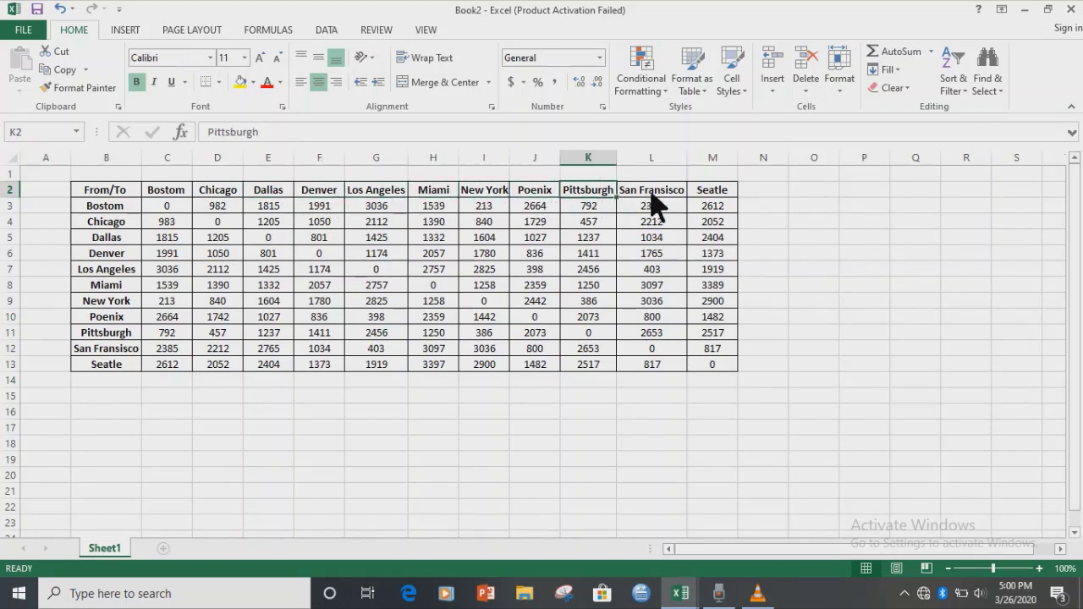
click(653, 195)
click(716, 195)
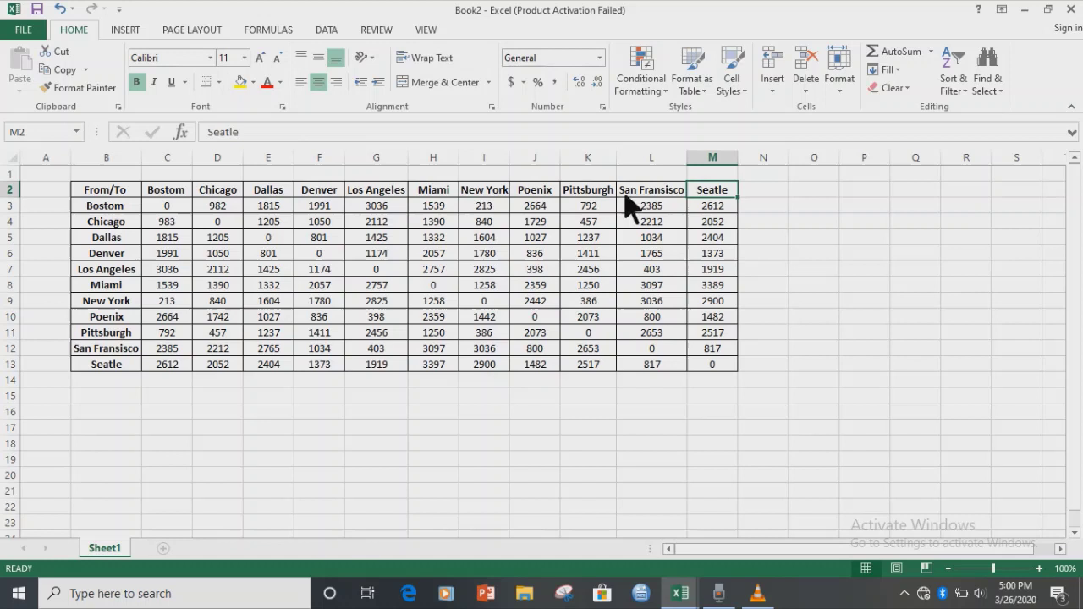
click(184, 195)
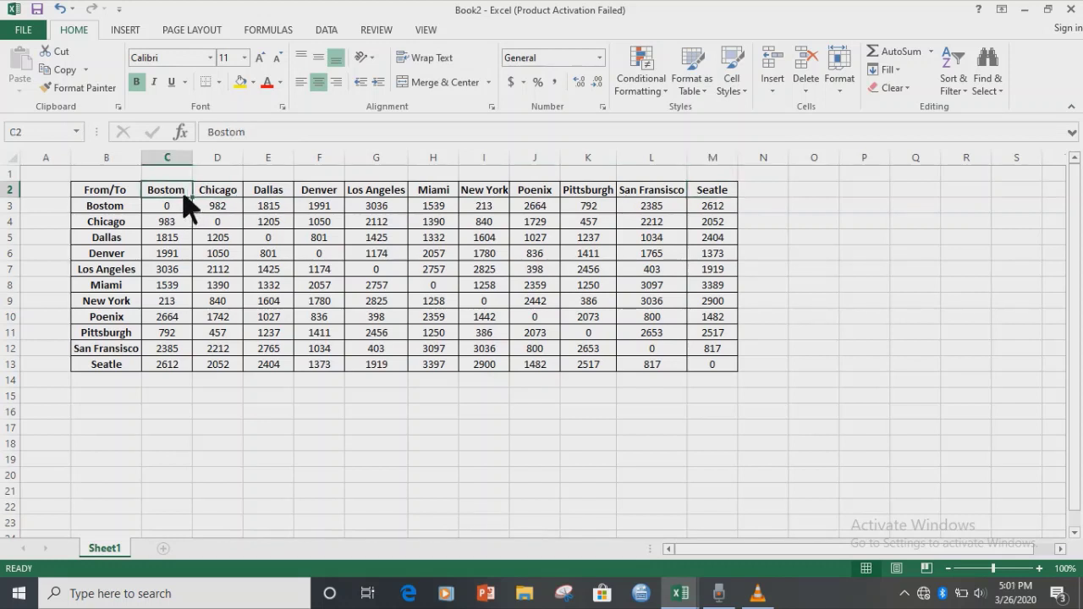
- Enter the headings Asal (p) in C16 and Tujuan (q) in D16
click(239, 397)
click(184, 399)
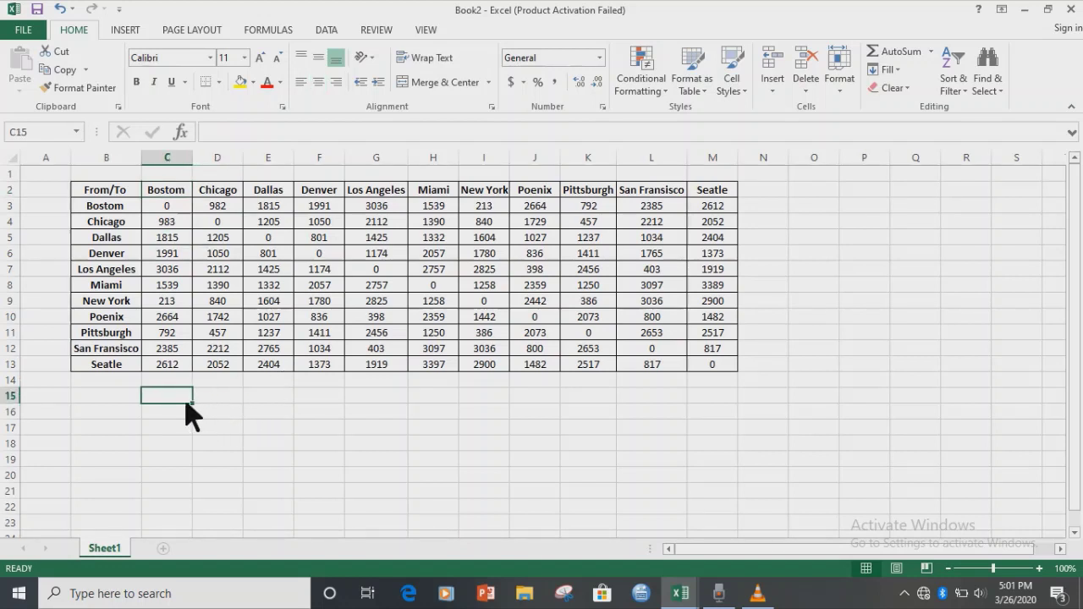
click(138, 395)
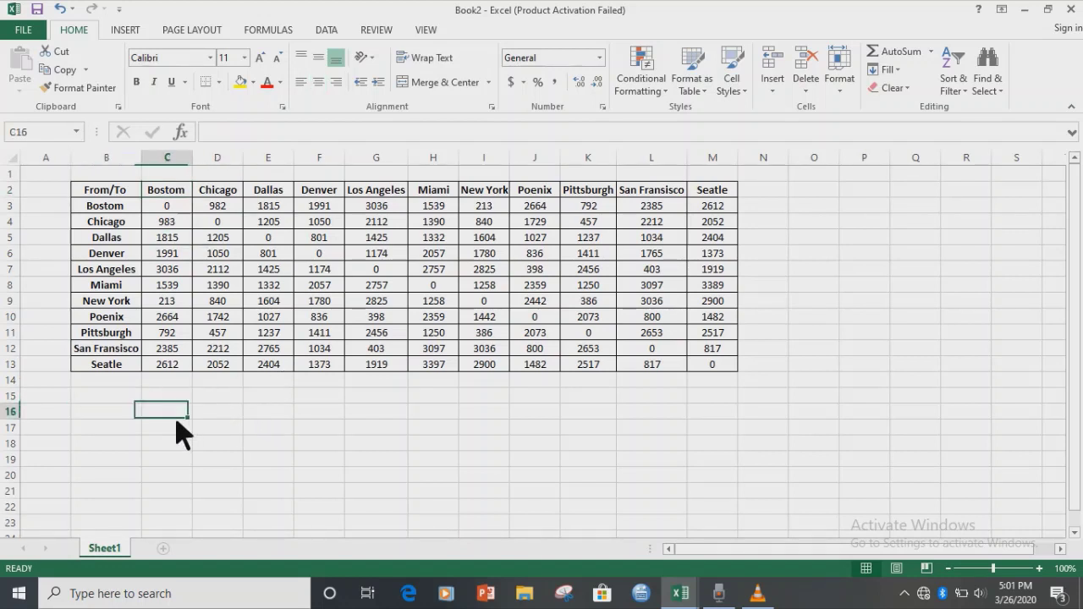
click(176, 417)
text(Asal (p)
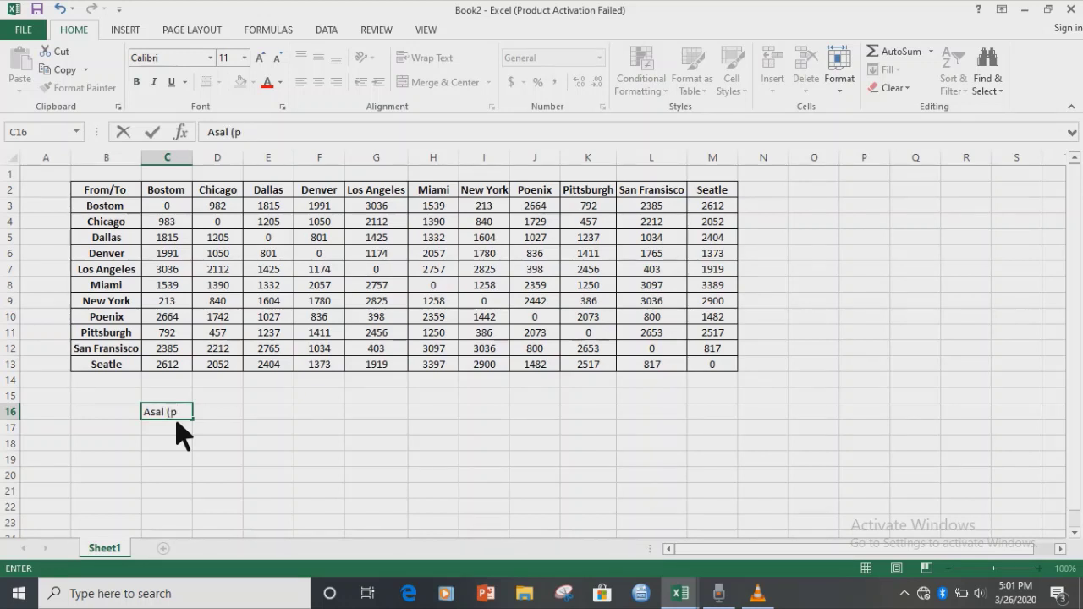
text())
key(Tab)
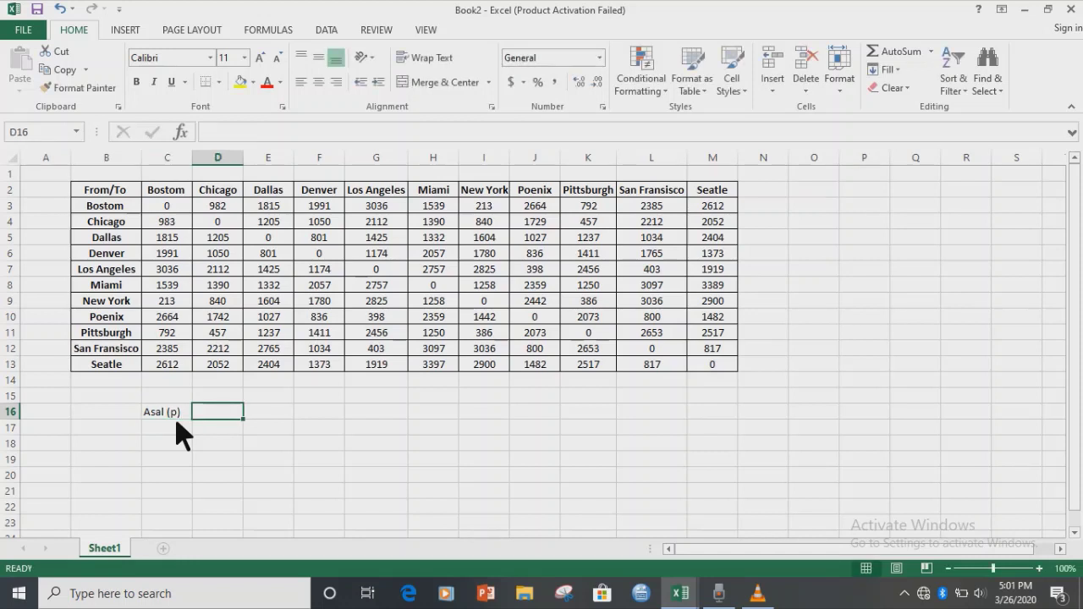
text(T)
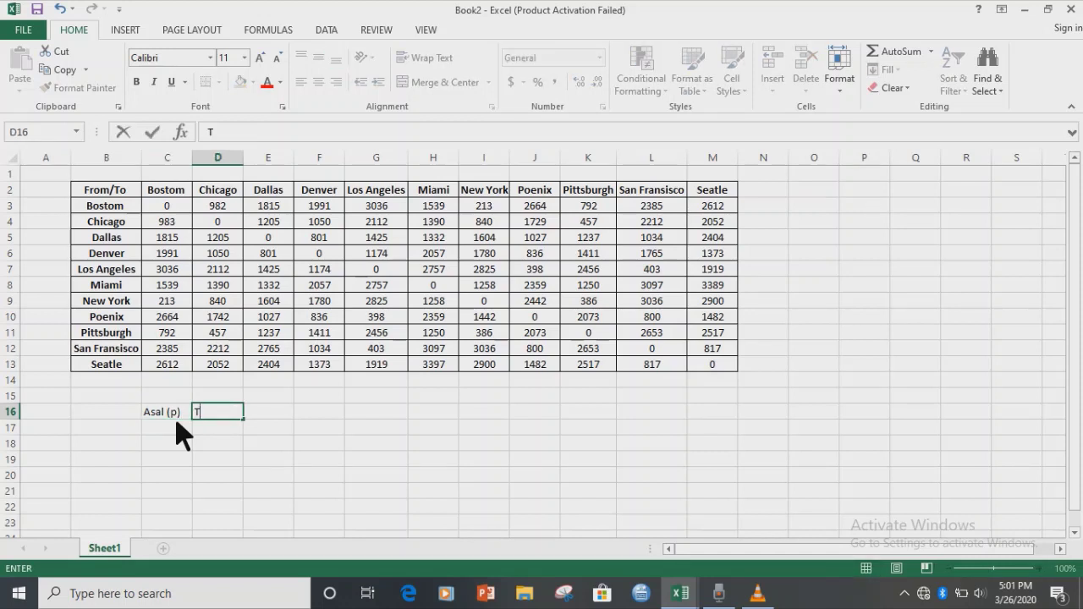
text(ujuan)
text( ()
text(q))
key(Tab)
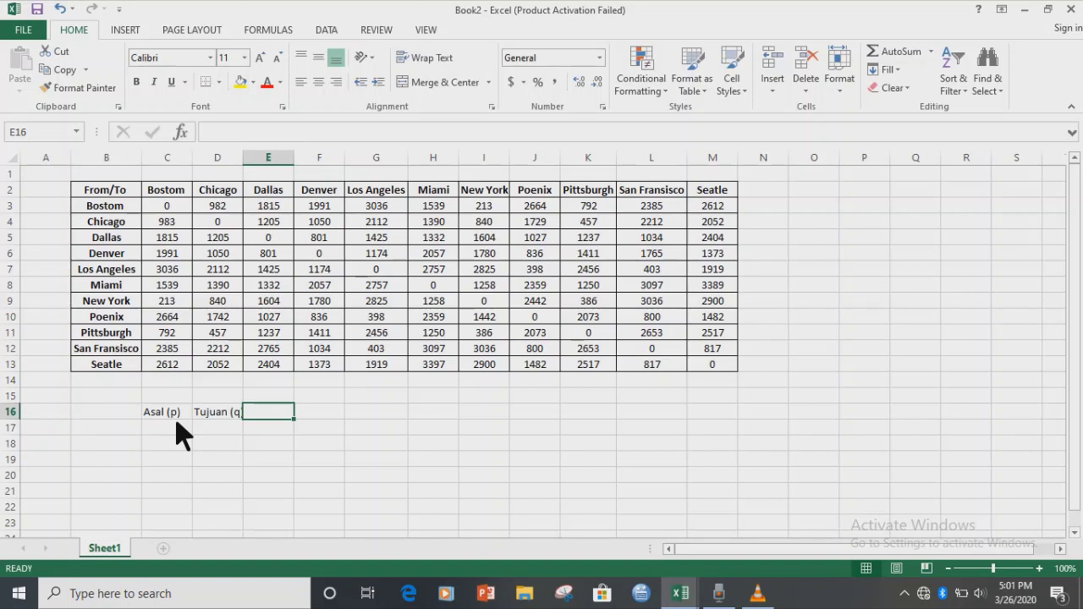
- Add the Distance (Dpq) heading in E16 and autofit column D
text(Di)
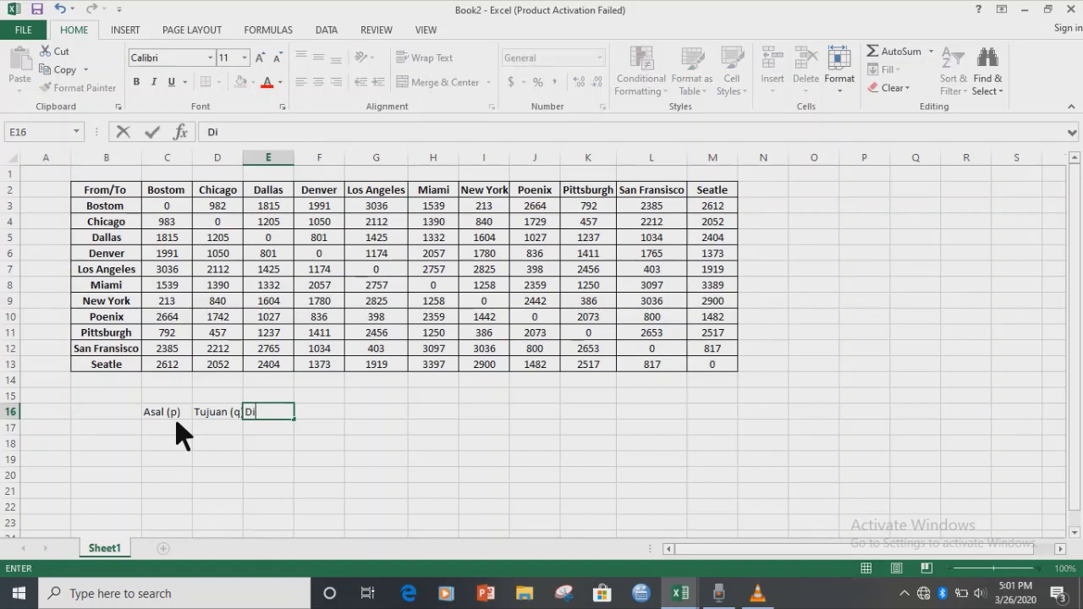
text(sta)
text(nce)
key(BackSpace)
text(e )
text(()
text(Dp)
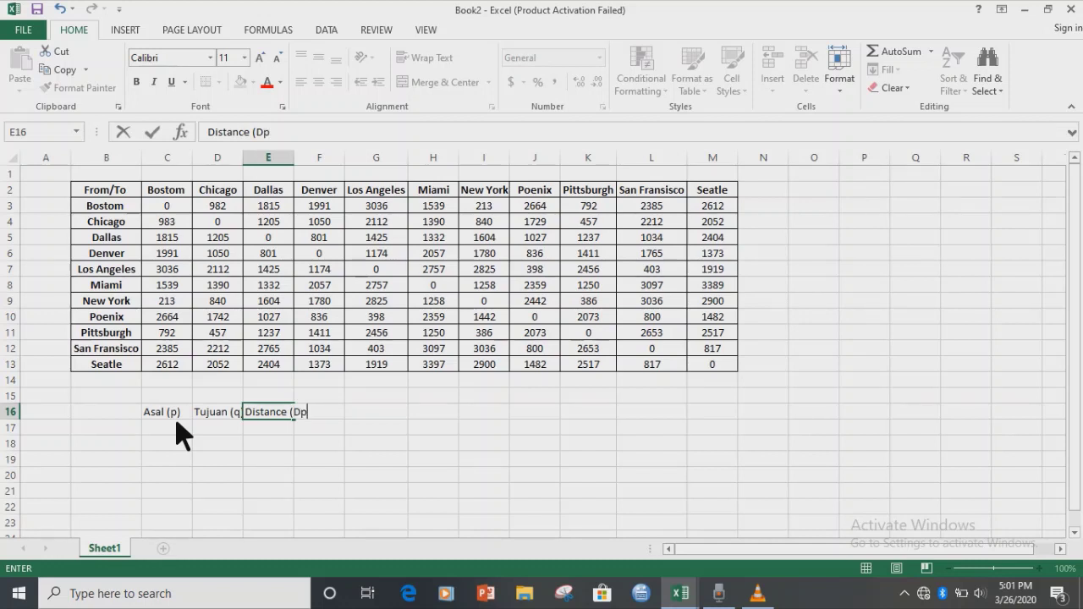
text(q)
text())
click(305, 450)
click(235, 420)
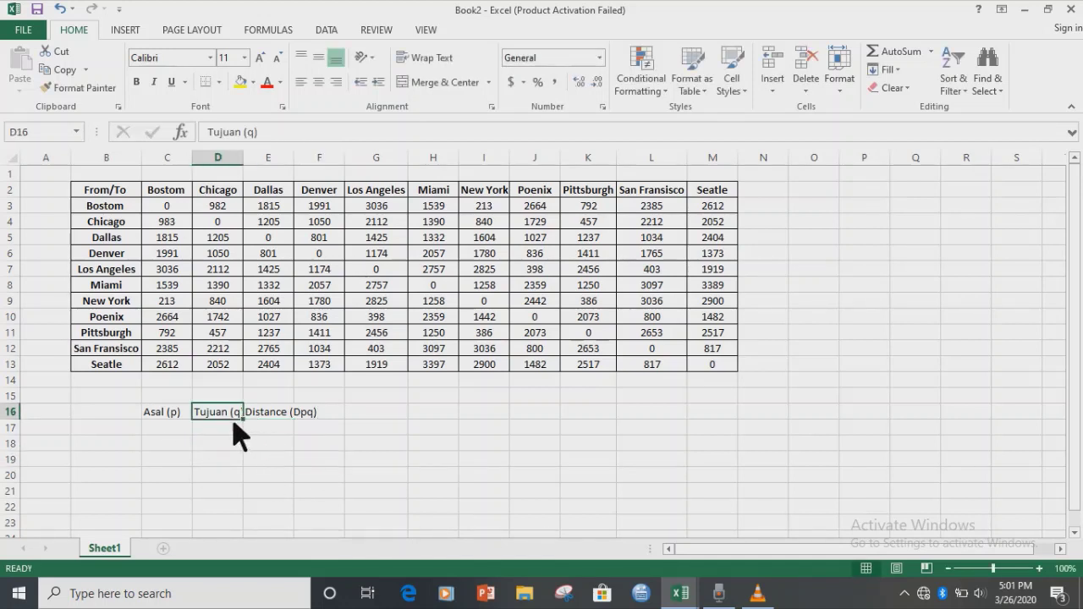
double_click(244, 158)
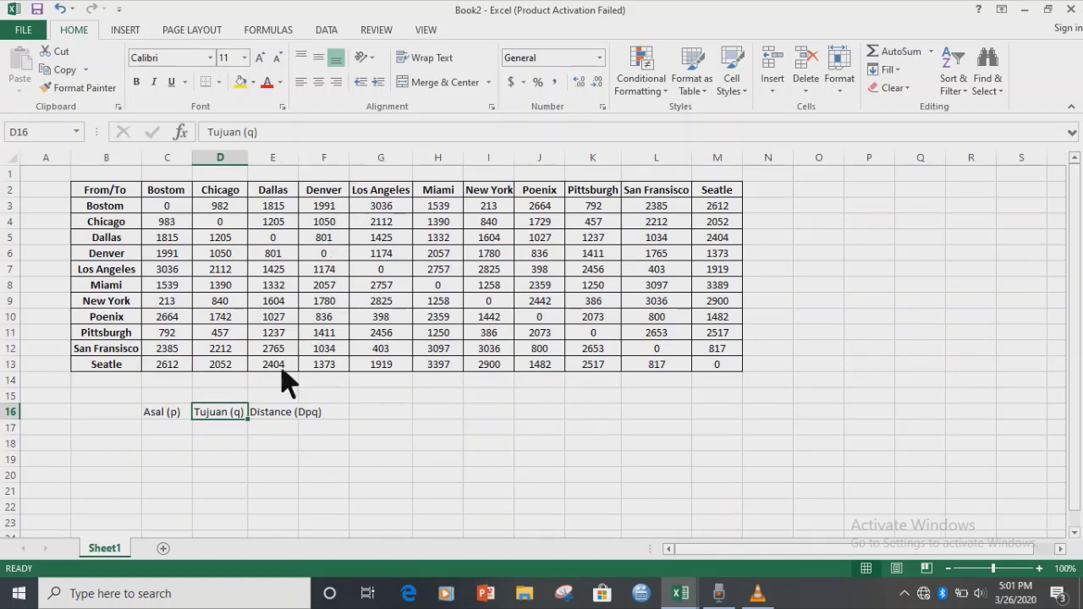
- Autofit column E and start the destination numbers under Tujuan (q) in D17
double_click(300, 158)
scroll(307, 423, down, 2)
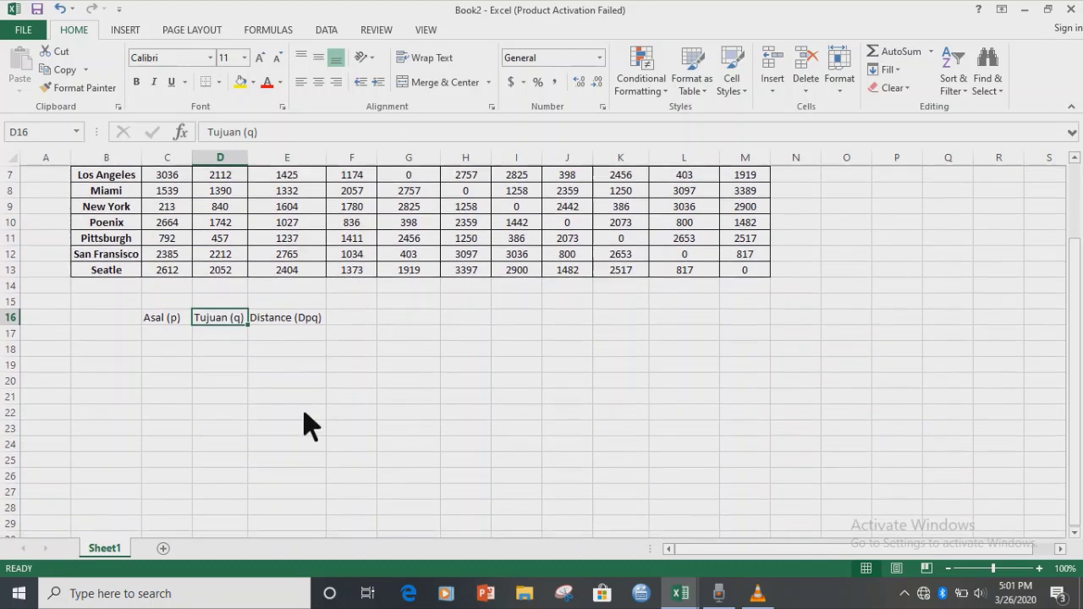
click(238, 337)
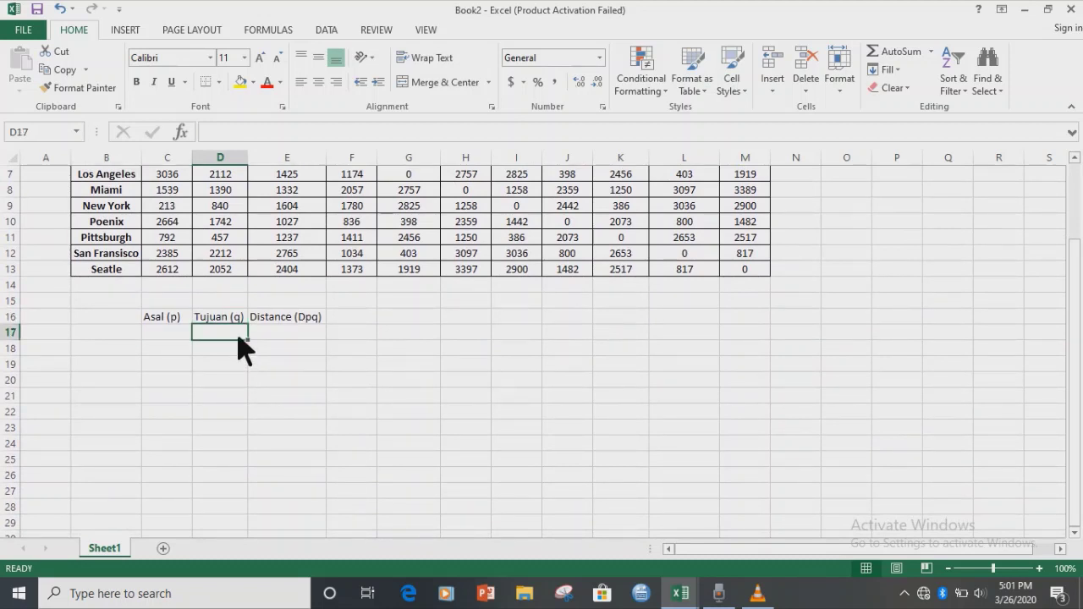
text(1)
key(Return)
text(2)
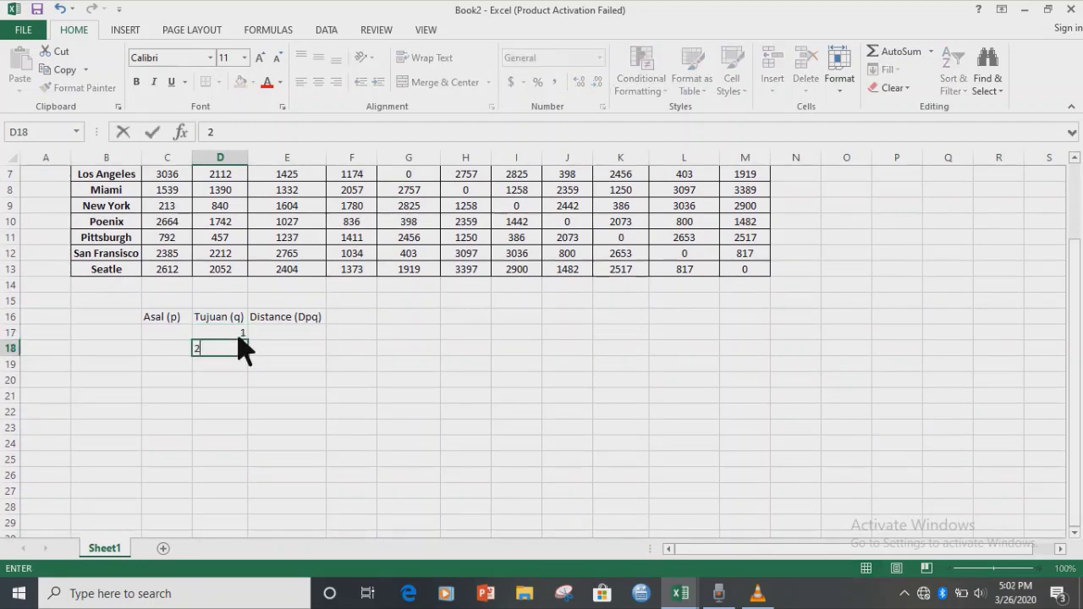
key(Return)
text(3)
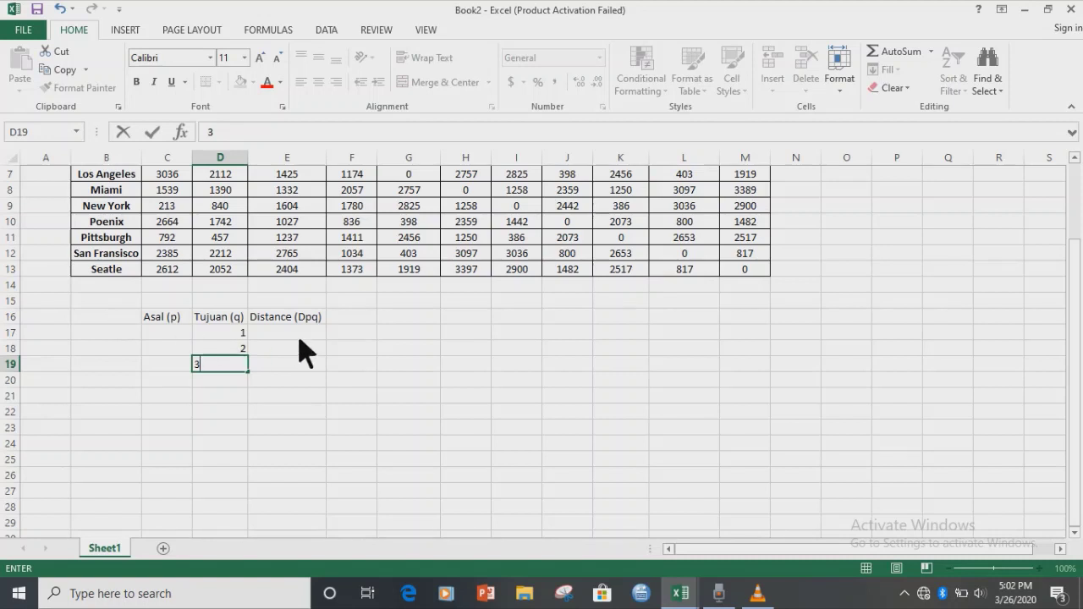
- Fill D17:D26 with the series 1 to 10 and enter 0 in D27
drag(244, 334, 243, 378)
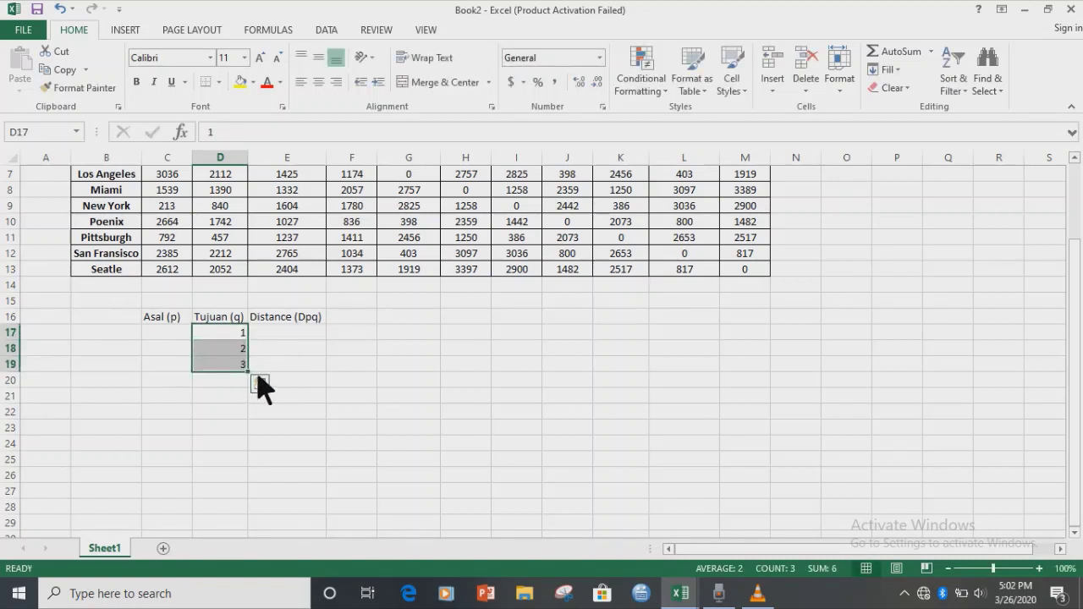
drag(248, 372, 252, 471)
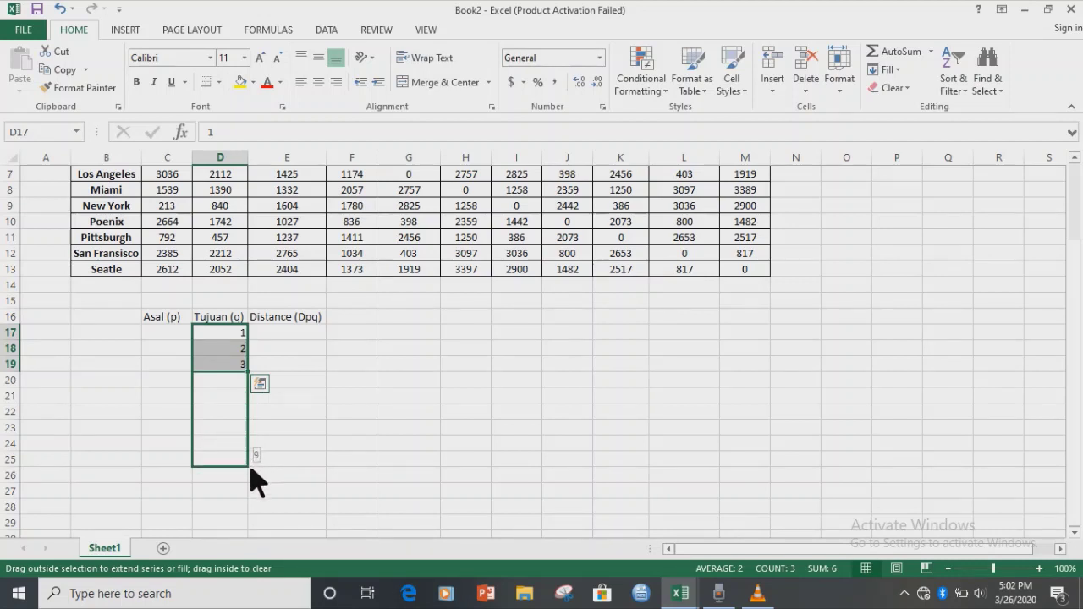
drag(251, 471, 253, 485)
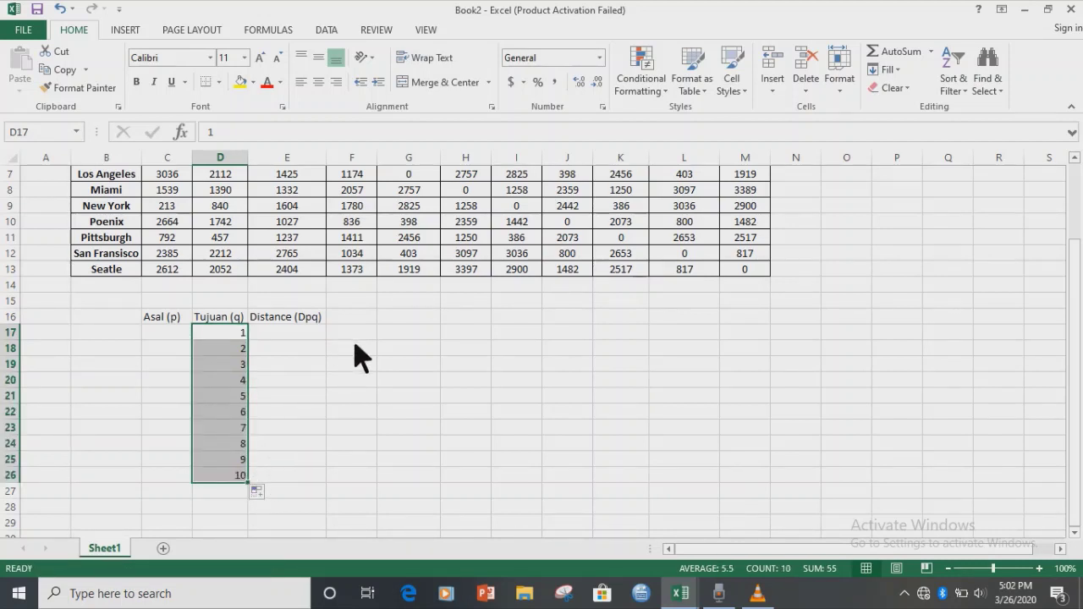
click(243, 492)
text(0)
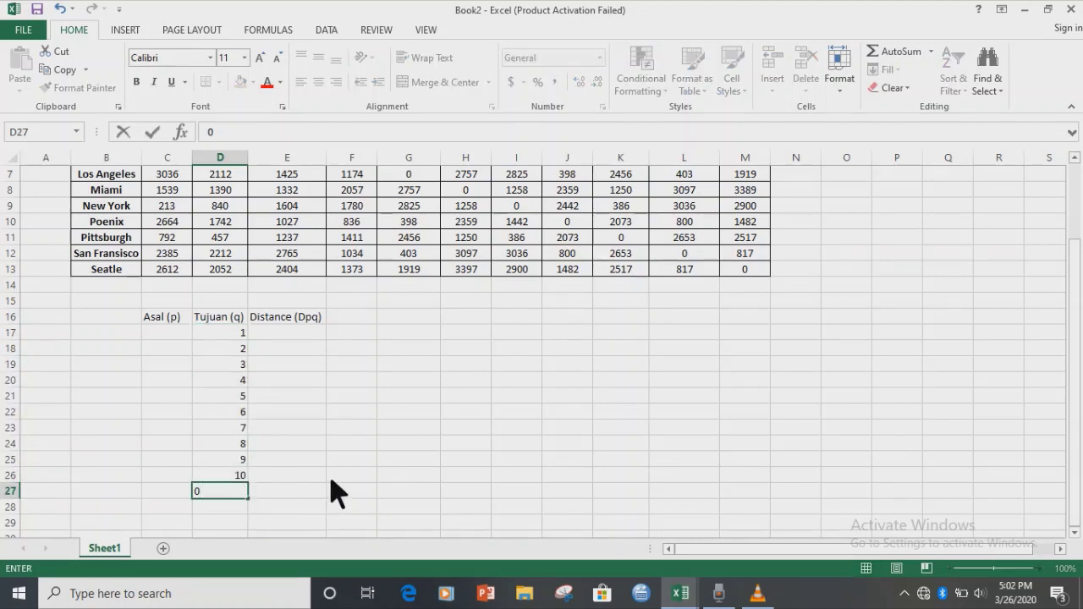
click(324, 476)
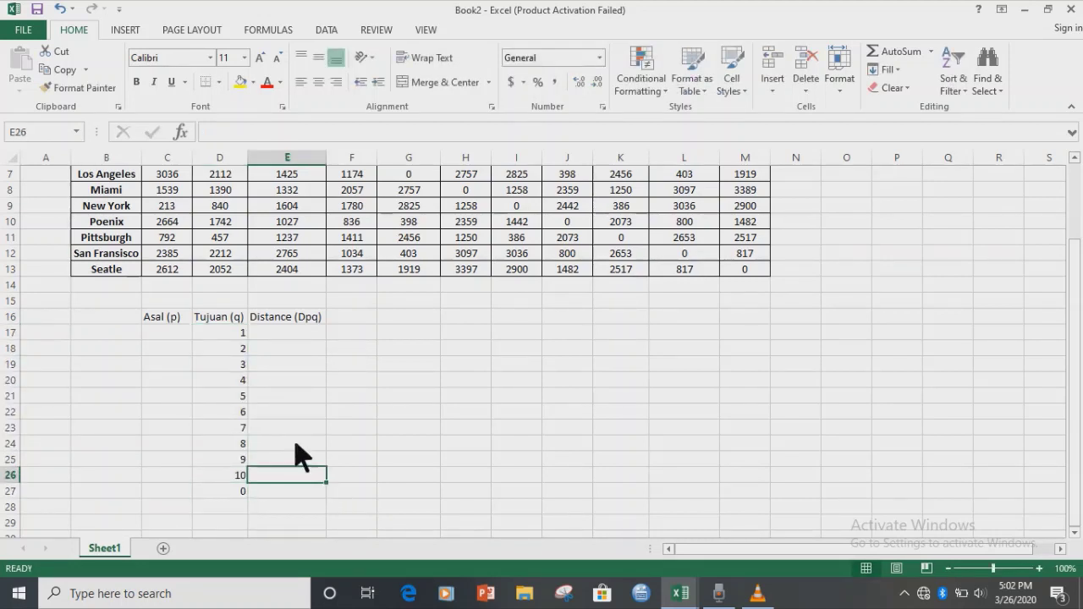
click(186, 336)
- Enter 0 in C17 and the formula =D17 in C18
text(0)
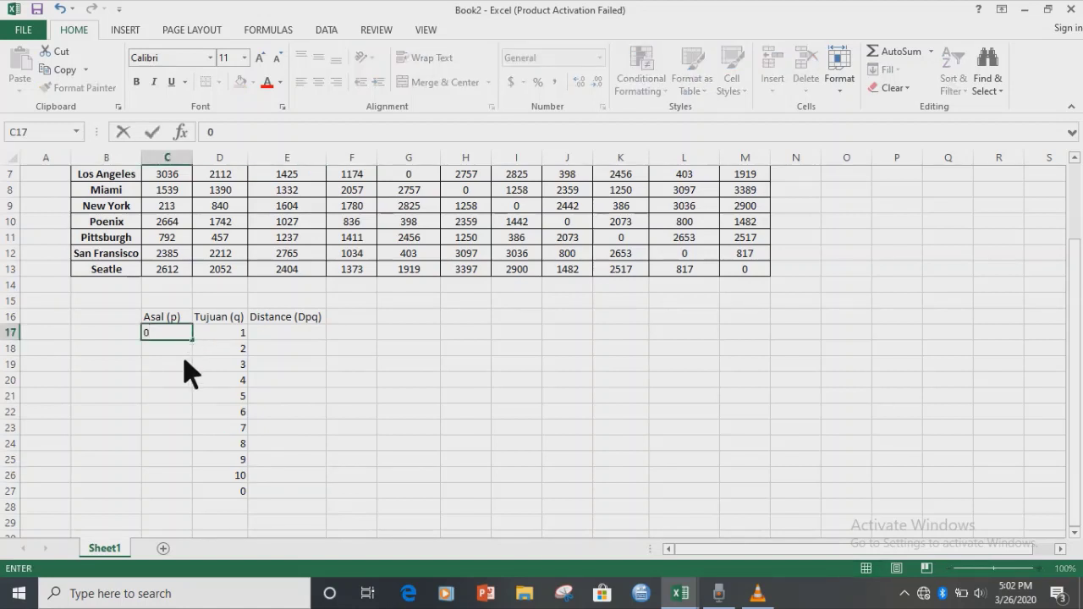
key(Return)
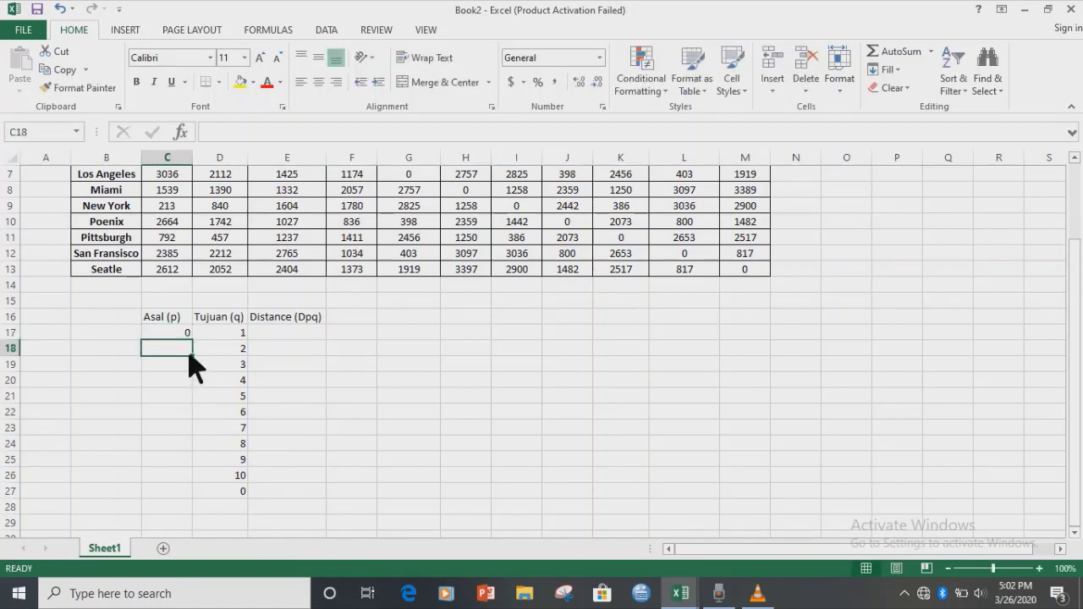
text(=)
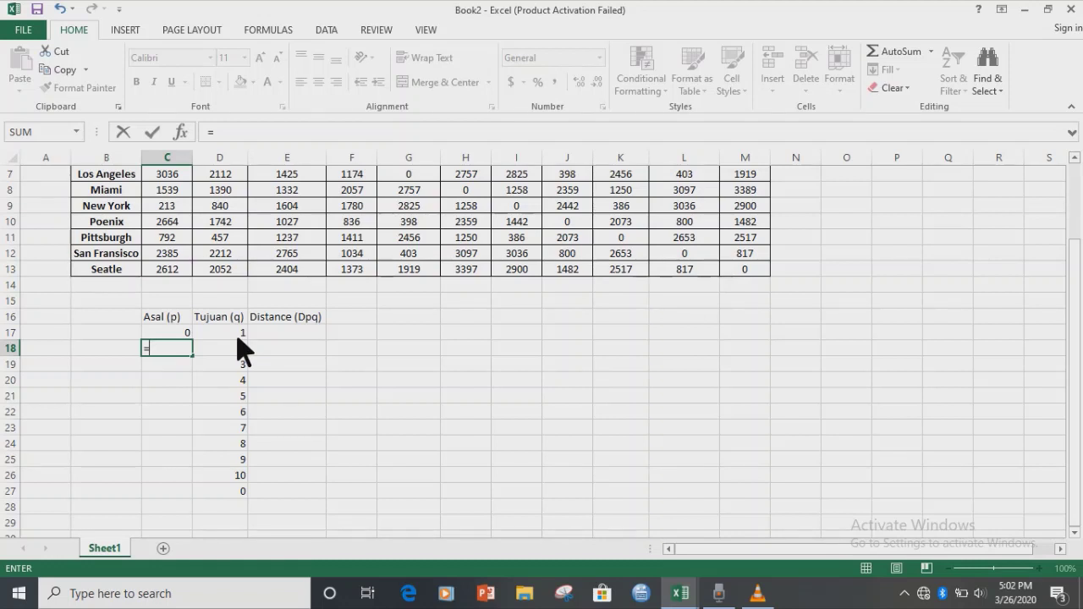
click(239, 334)
key(Return)
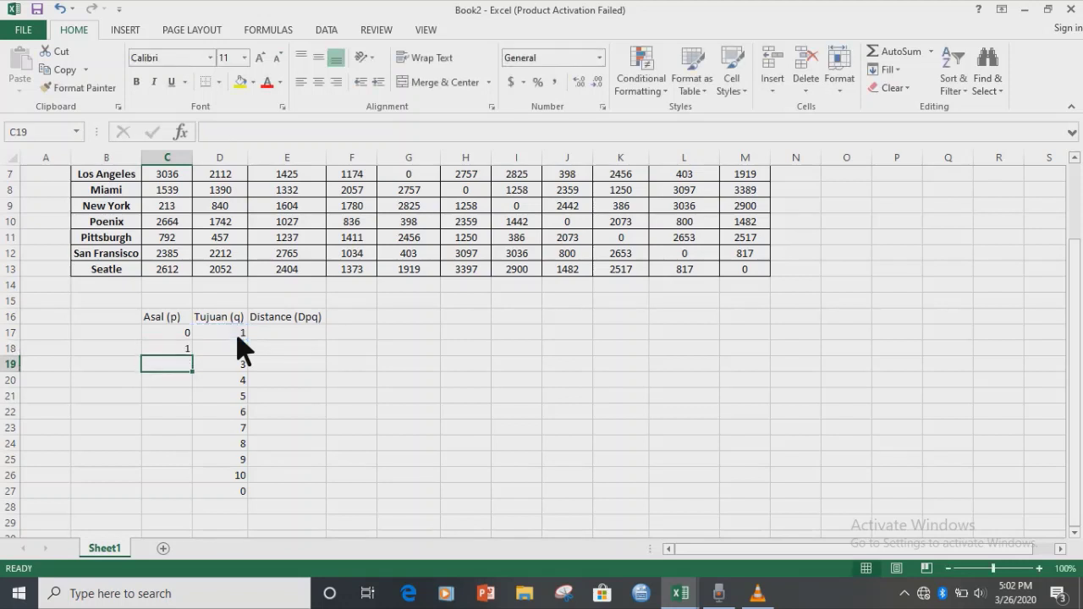
- Copy the C18 formula down to C27, then merge C28:D28 and type Total Distance
click(179, 354)
mouse_move(194, 356)
mouse_down()
mouse_move(199, 514)
mouse_move(211, 508)
mouse_up()
click(395, 445)
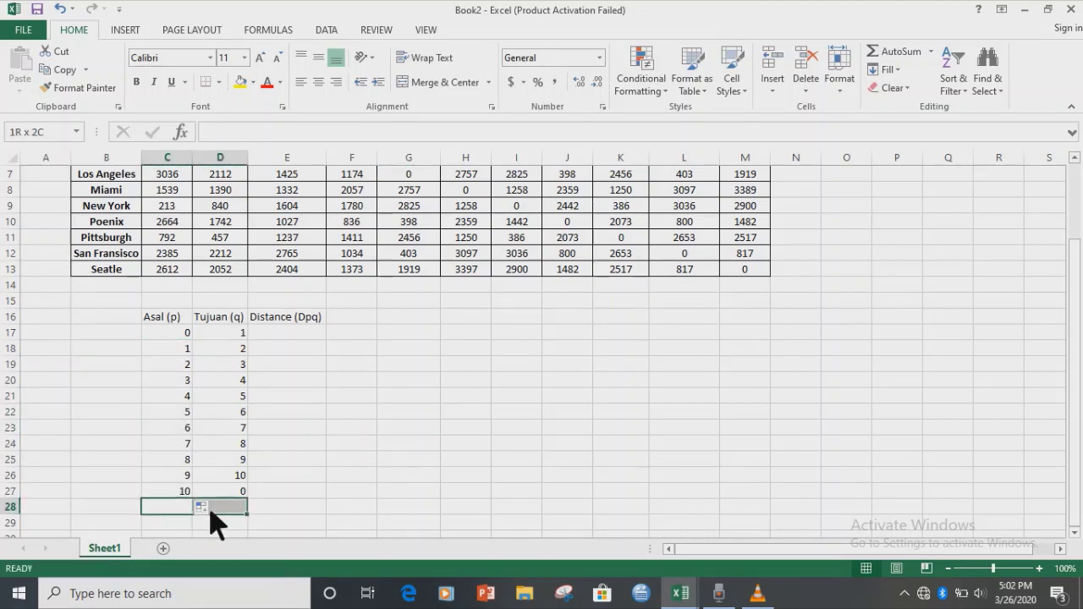
click(423, 82)
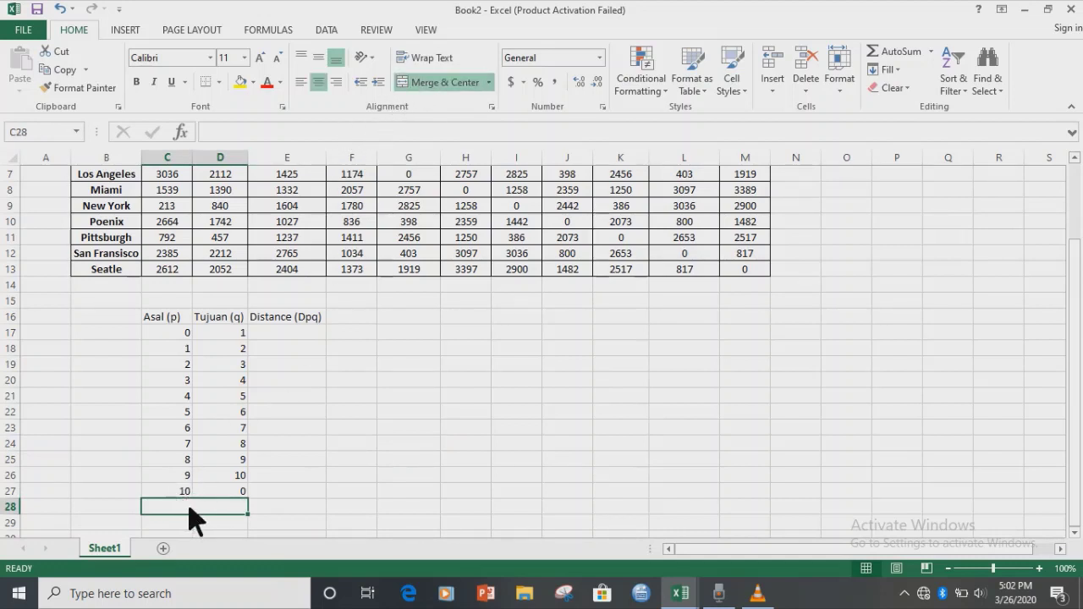
text(T)
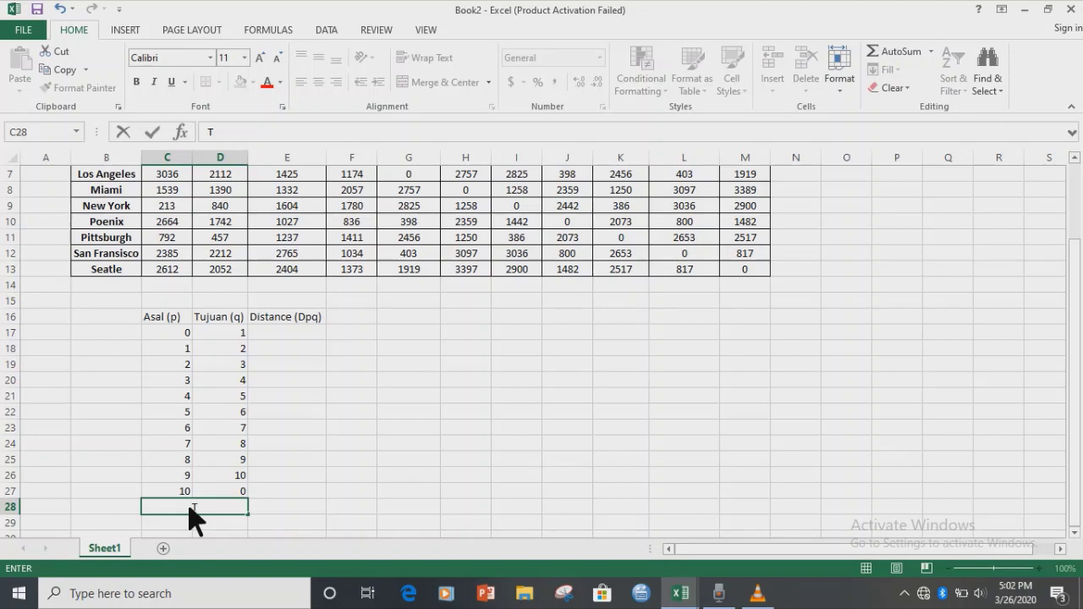
text(otal )
text(Dista)
text(nce)
- Enter =INDEX($C$3:$M$13,C17+1,D17+1) in E17, returning 982
click(316, 513)
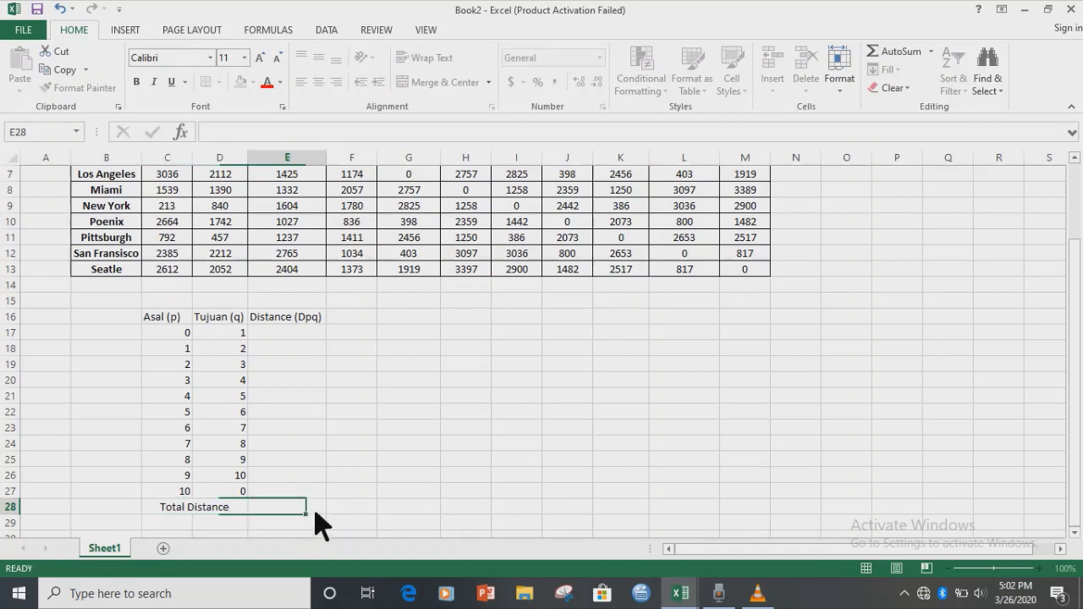
click(298, 340)
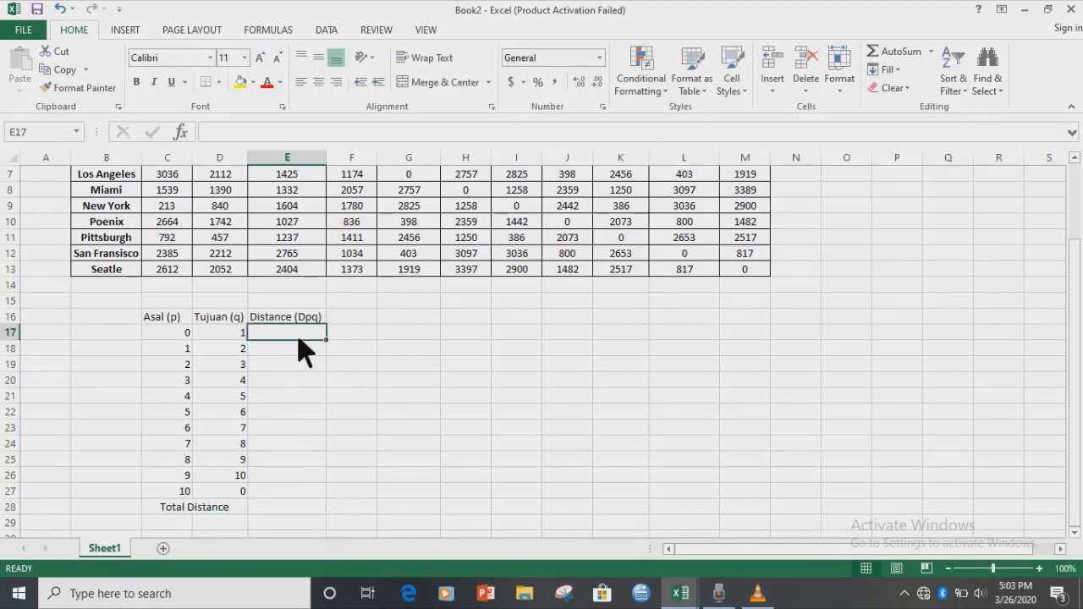
text(=)
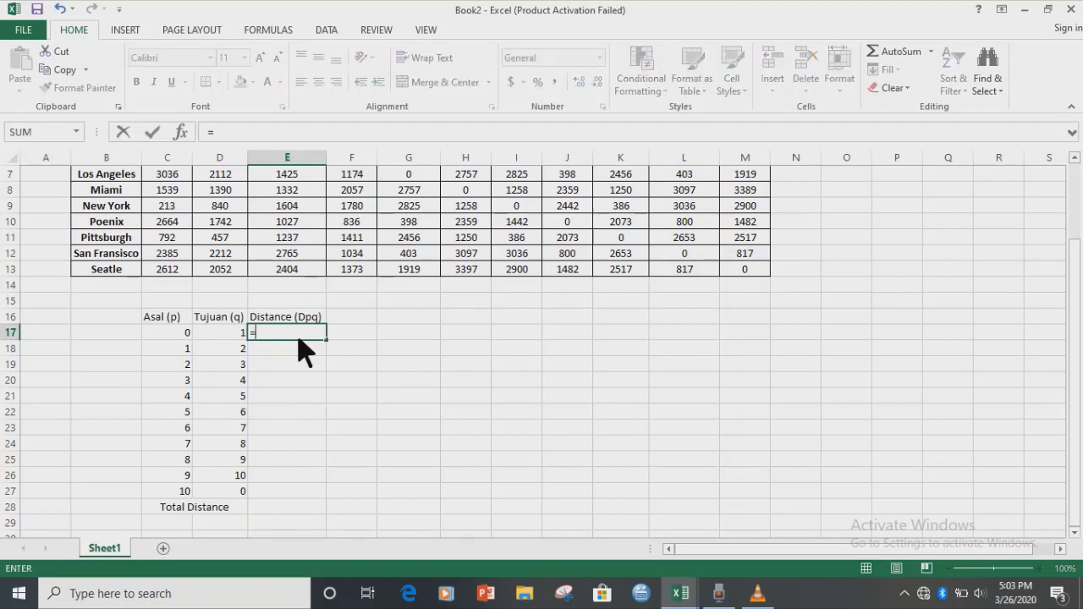
text(inde)
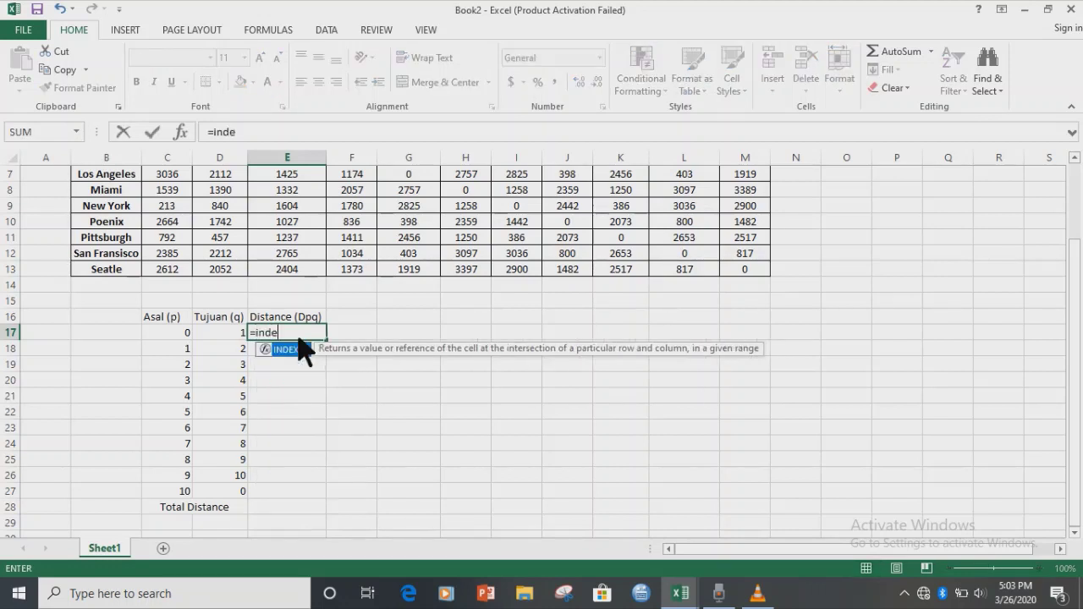
text(x()
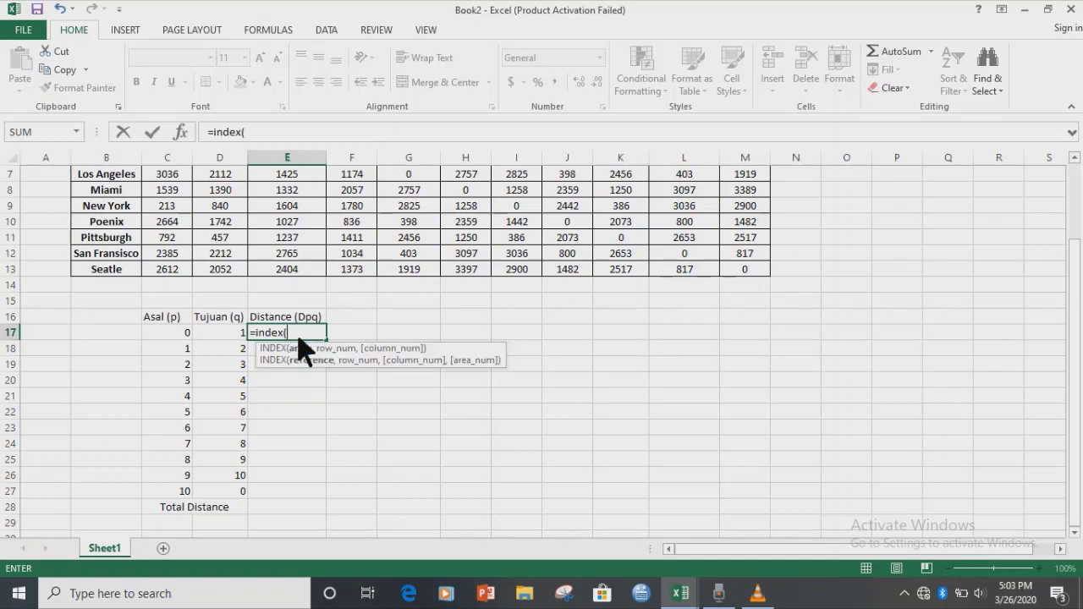
scroll(309, 317, up, 2)
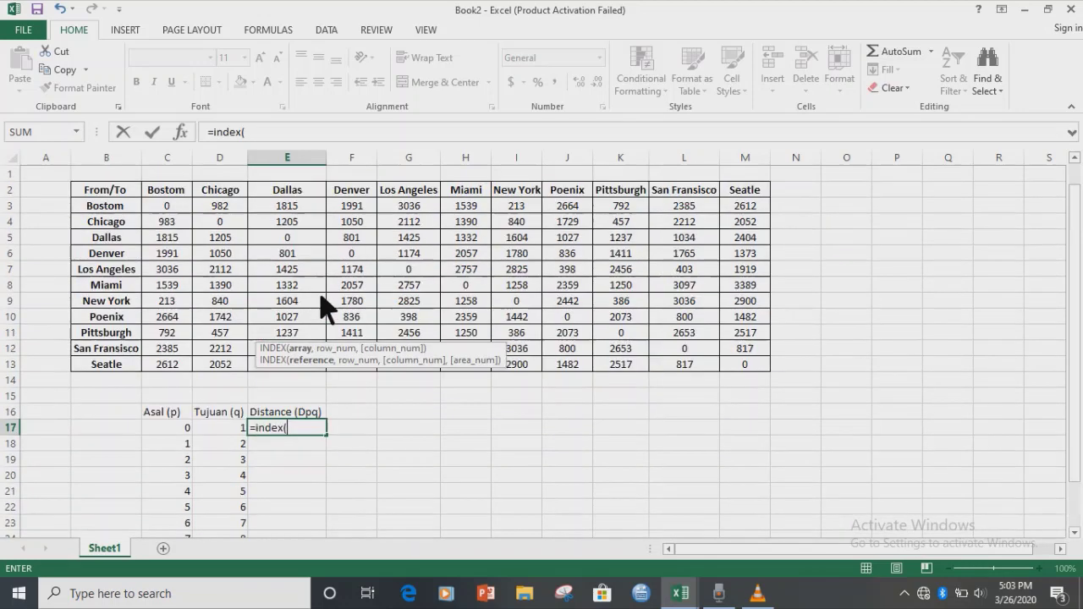
click(187, 208)
drag(207, 238, 748, 379)
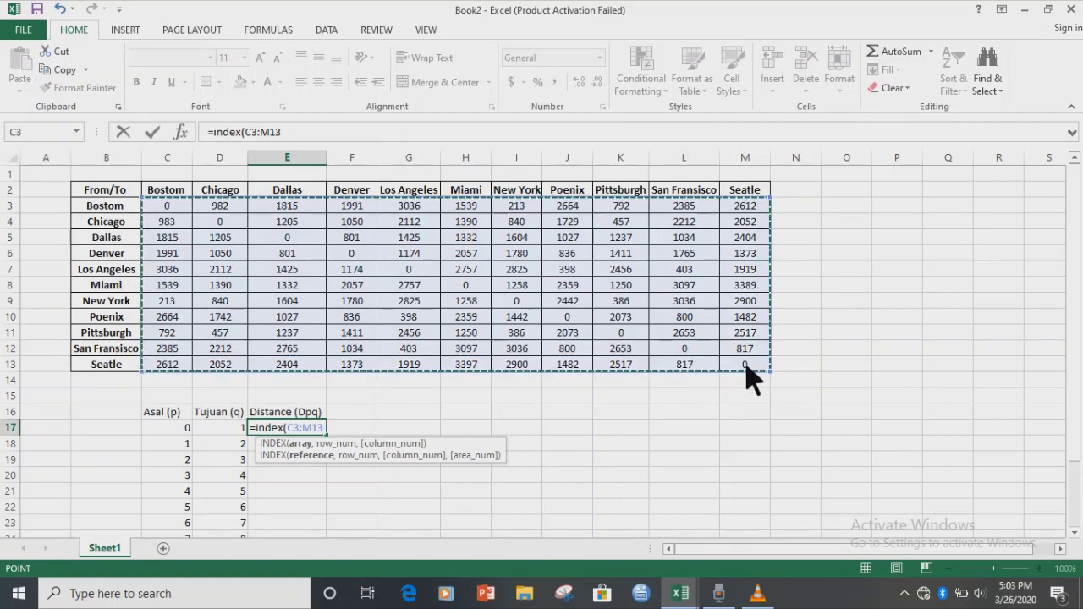
key(F4)
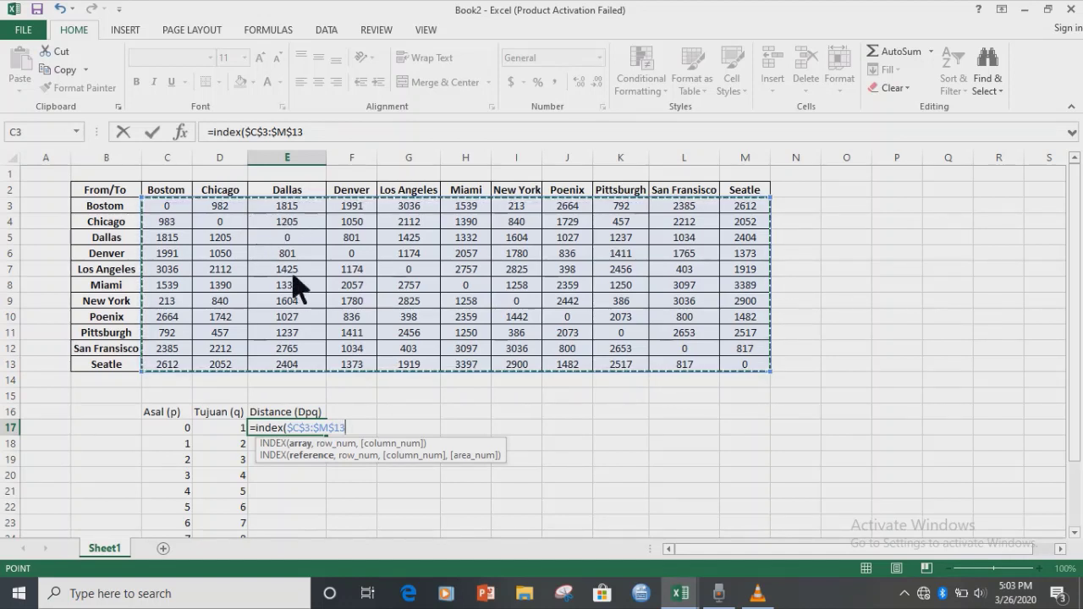
text(,)
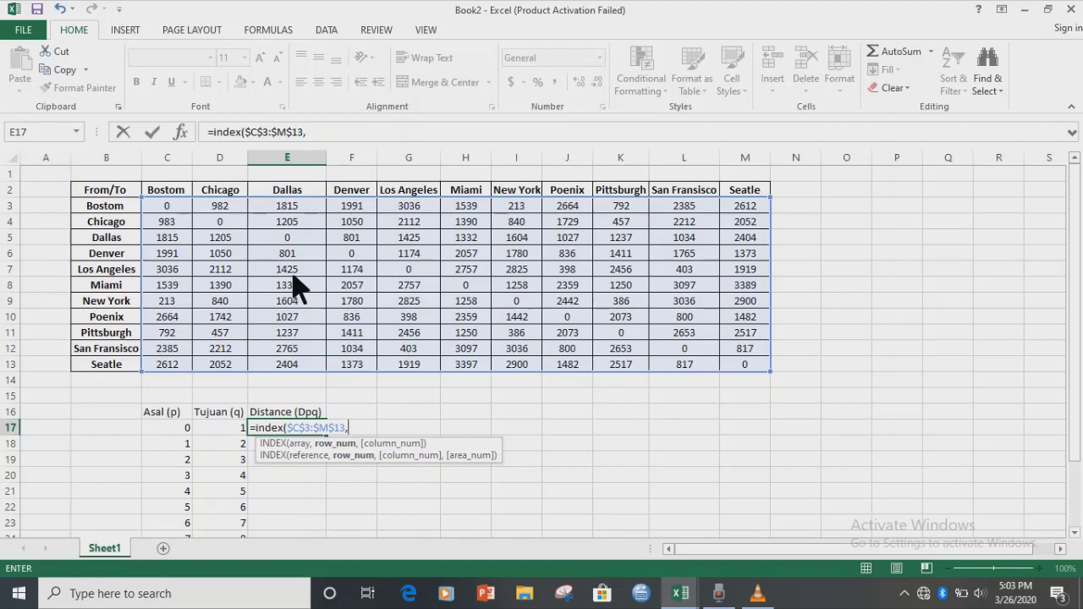
click(187, 433)
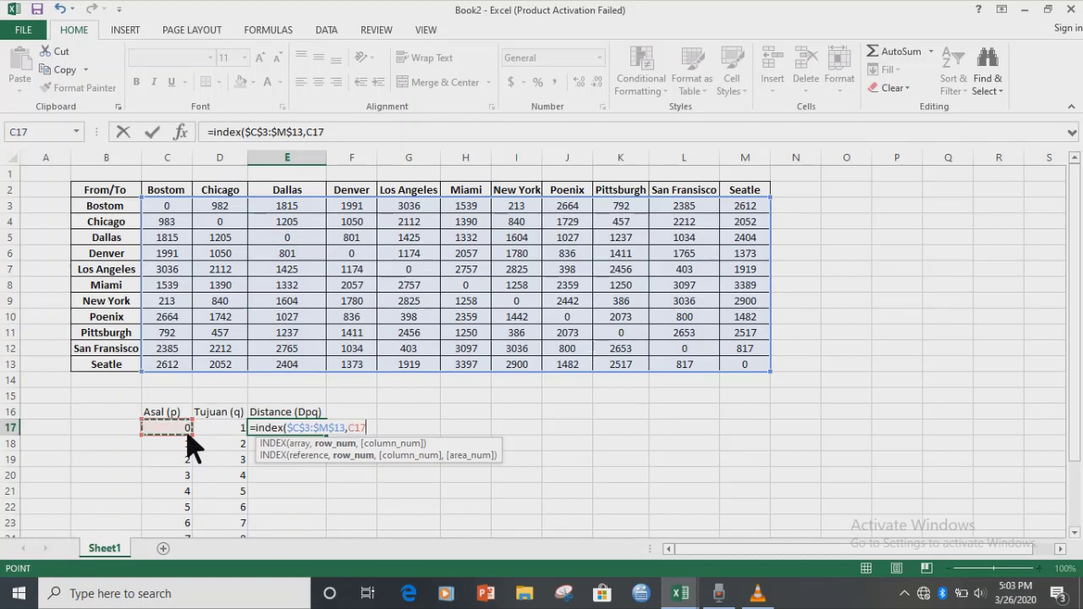
text(+1,)
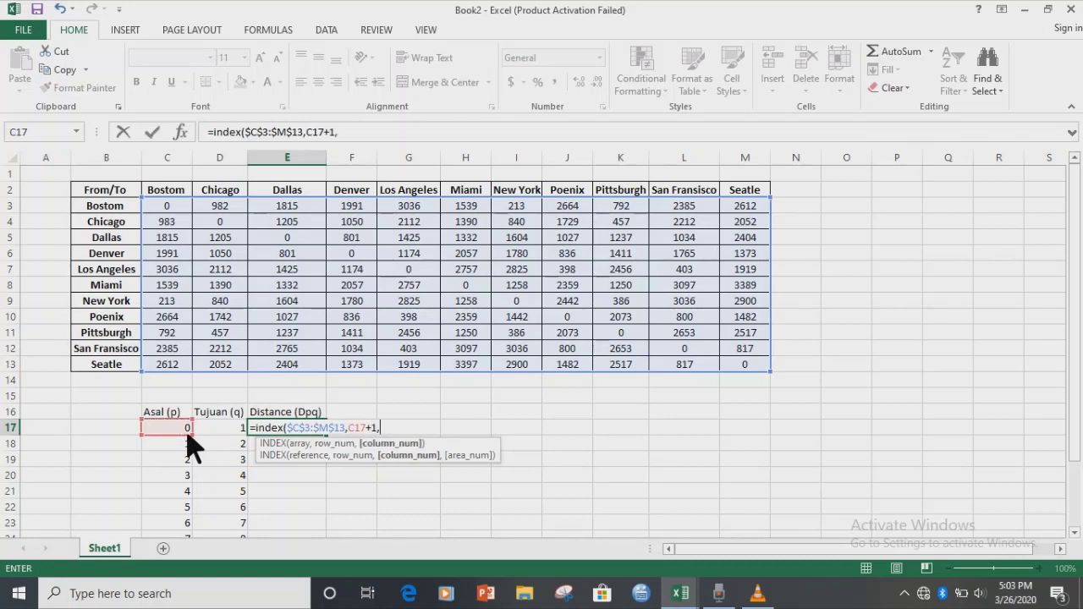
click(243, 435)
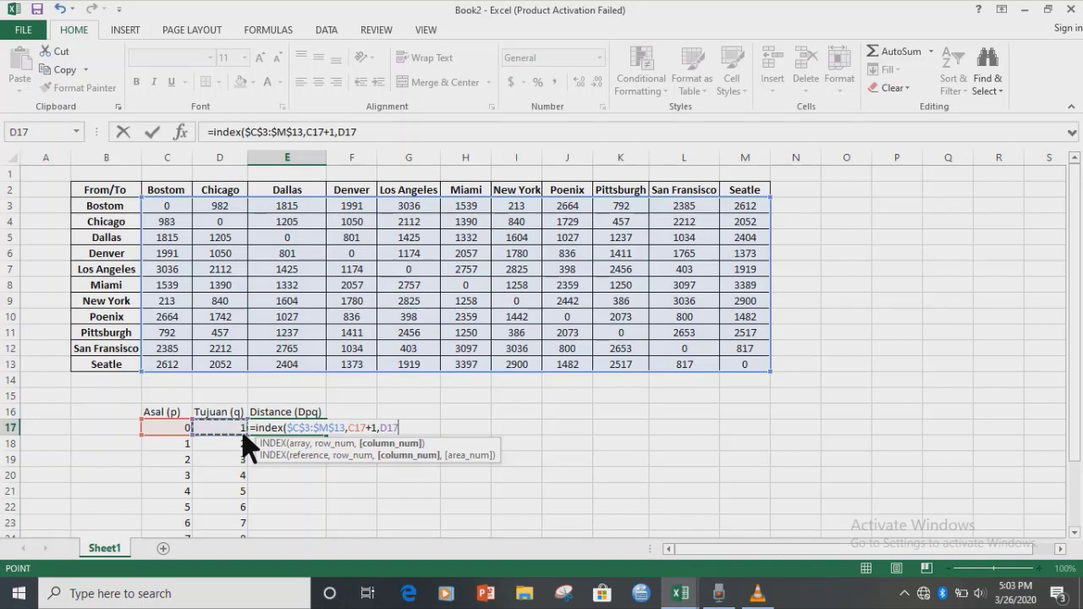
text(+1)
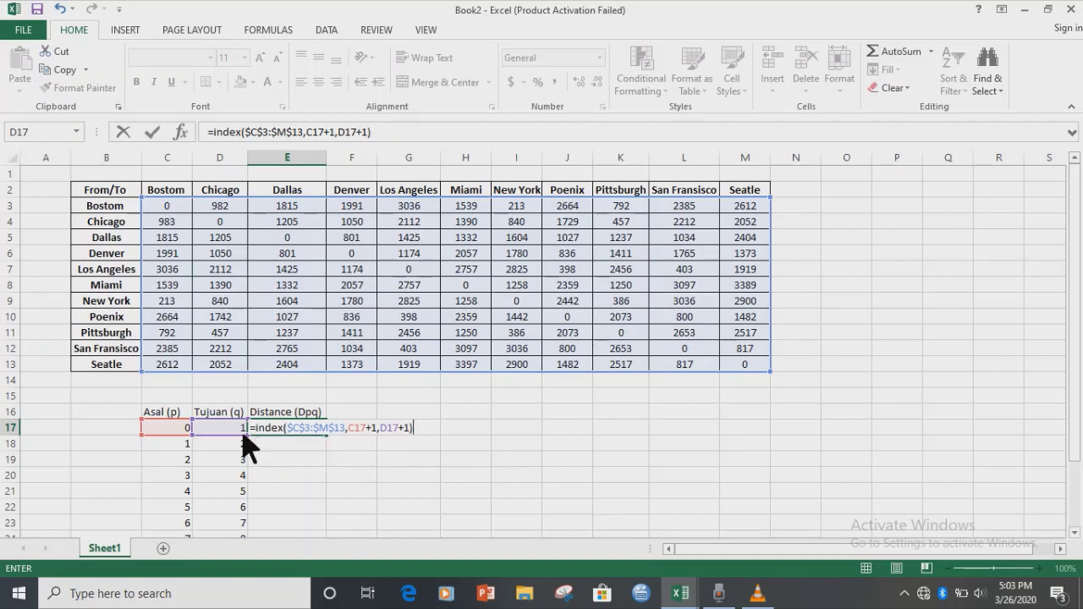
key(Return)
- Copy the E17 distance formula down to E27 and review the results
click(298, 430)
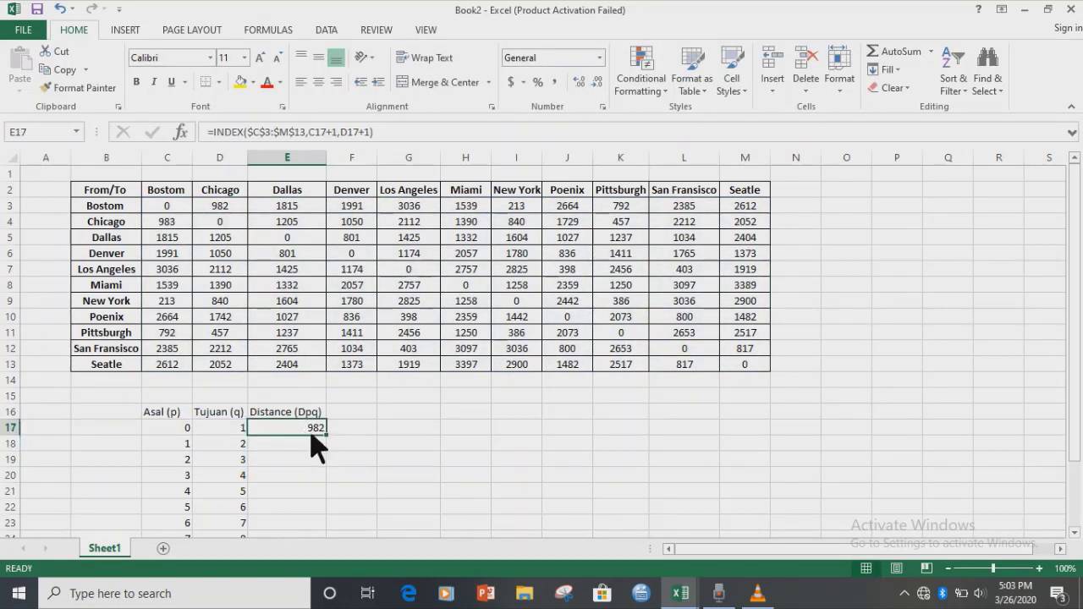
mouse_move(327, 434)
mouse_down()
mouse_move(332, 544)
mouse_move(327, 512)
mouse_up()
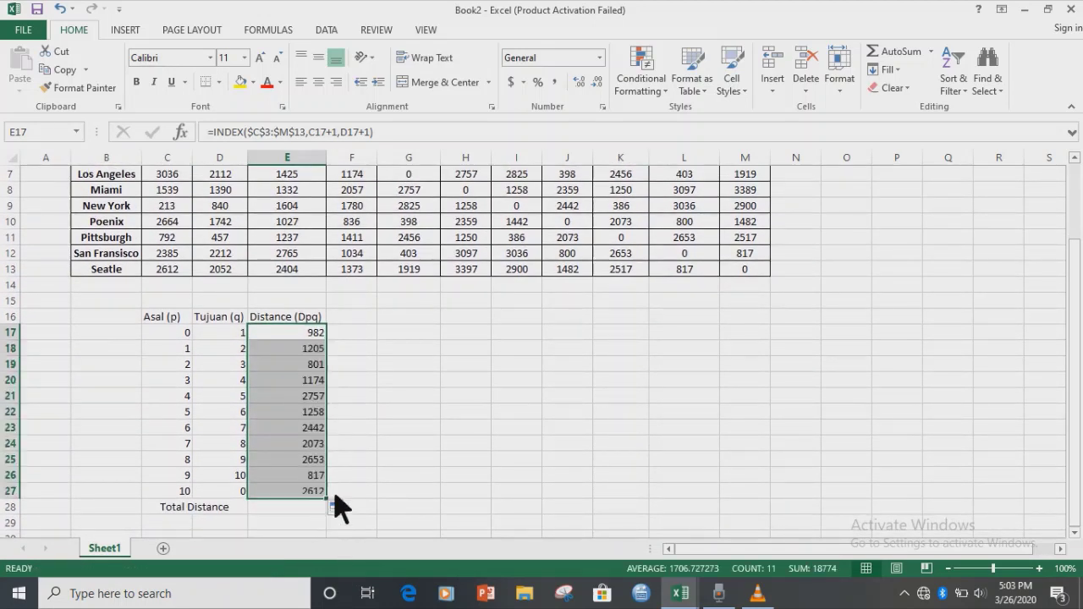
click(394, 448)
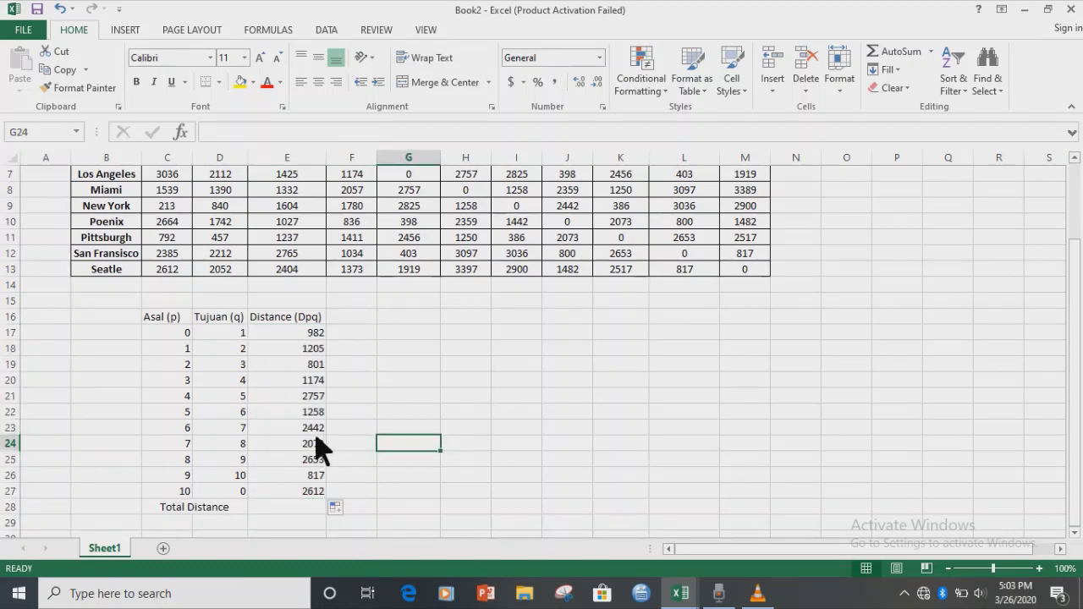
scroll(320, 449, up, 2)
scroll(320, 423, down, 2)
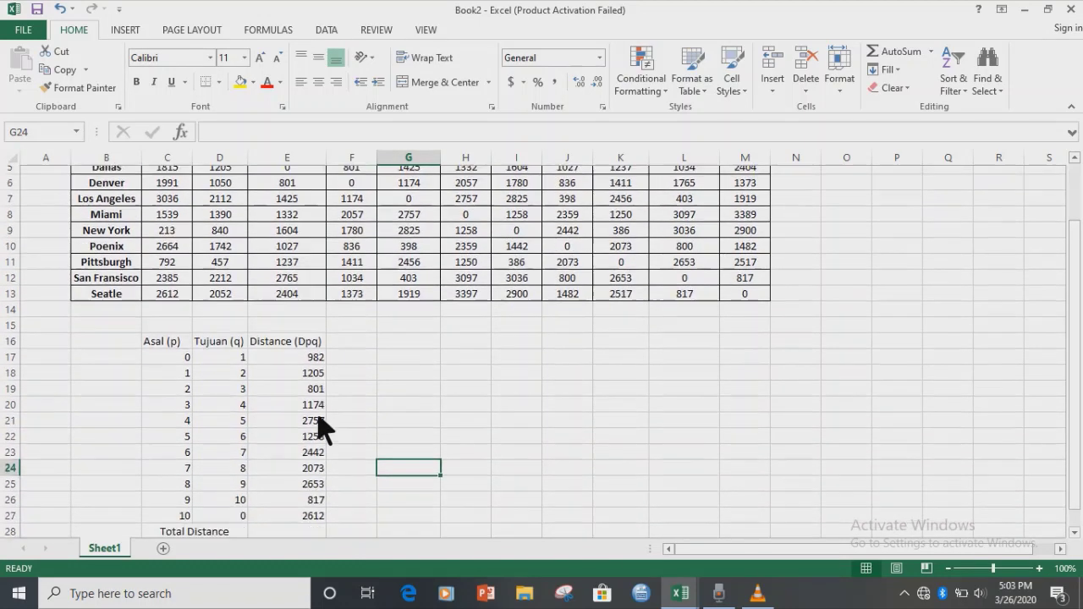
scroll(322, 427, down, 1)
- Enter =SUM(E17:E27) in E28 to get a total distance of 18774
click(320, 463)
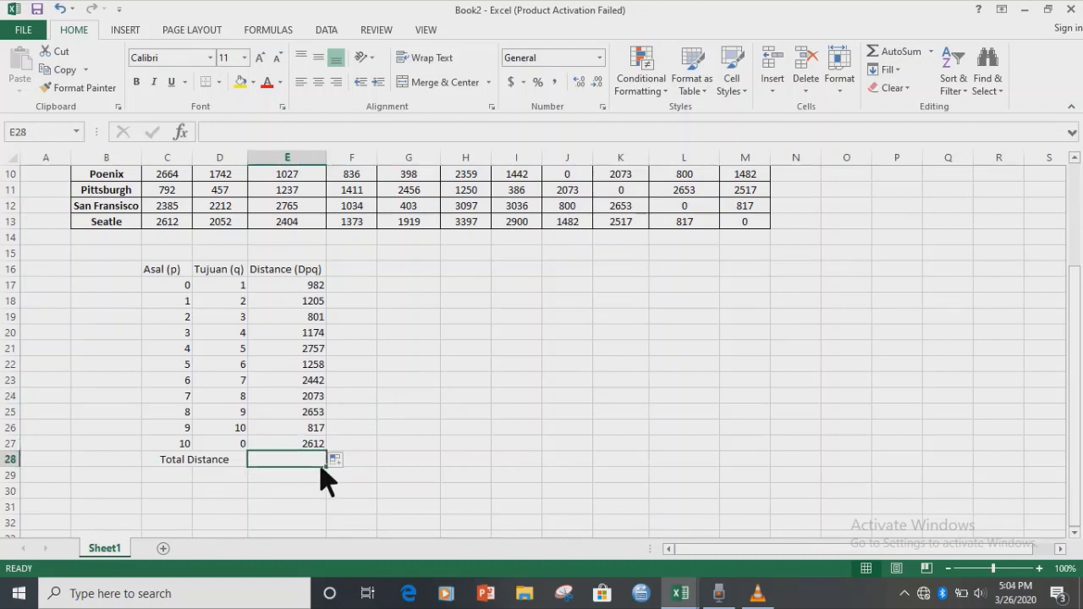
text(=s)
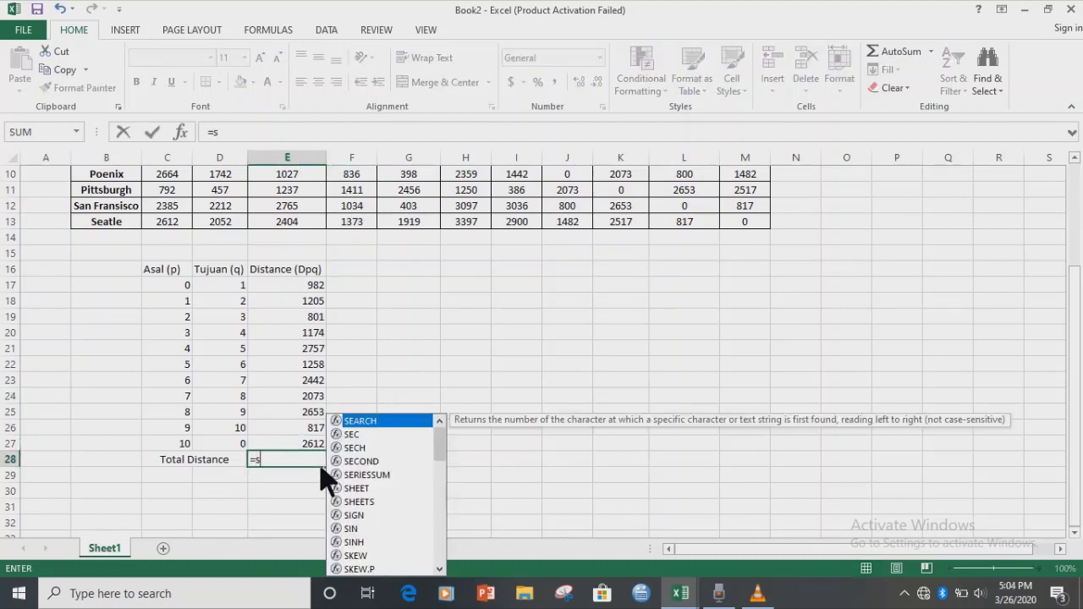
text(um()
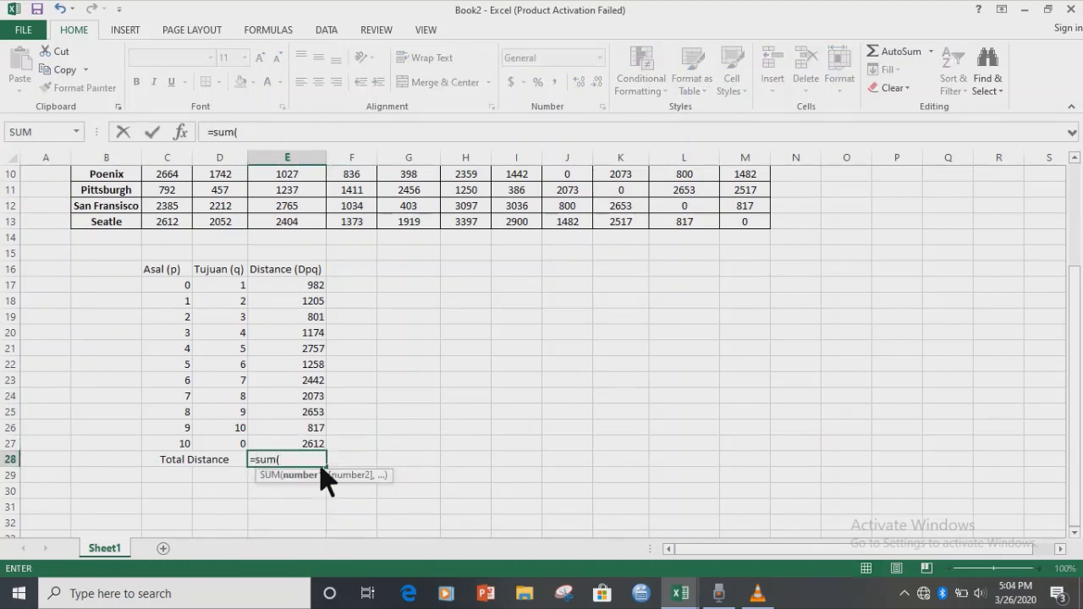
drag(301, 290, 297, 455)
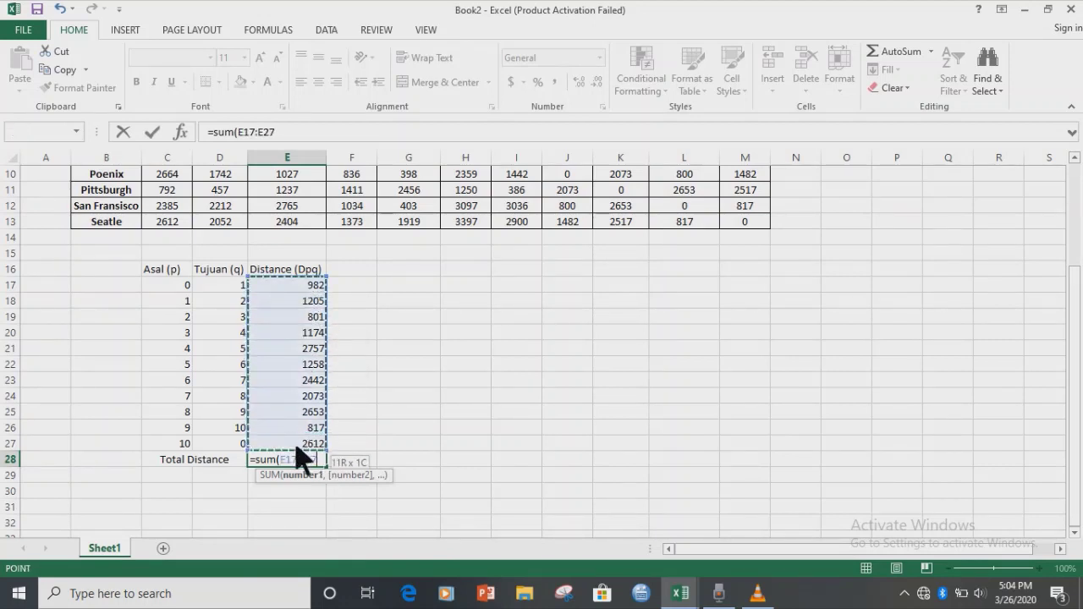
text())
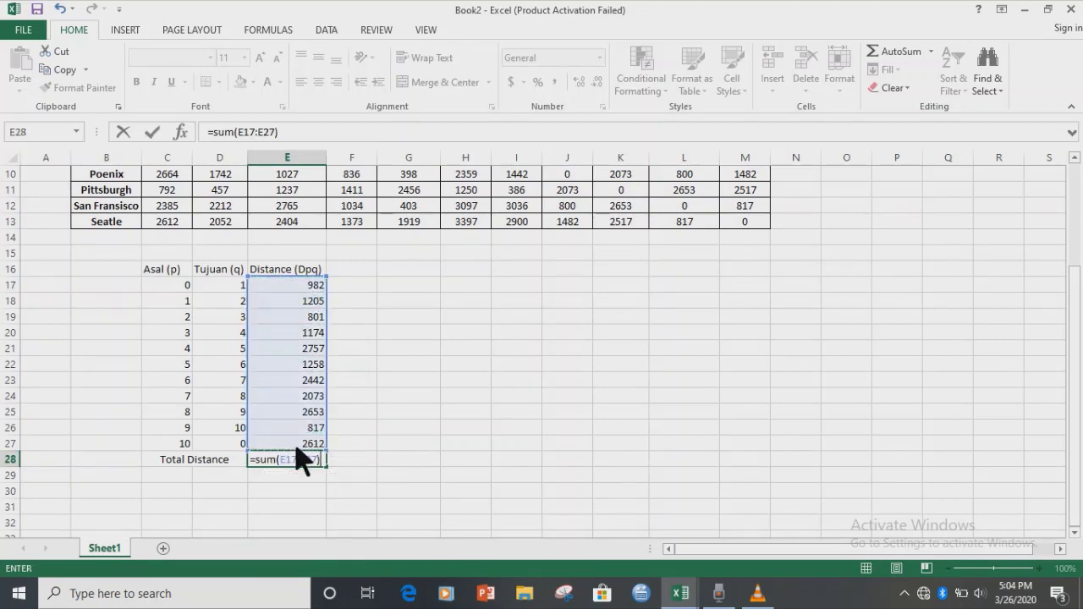
key(Return)
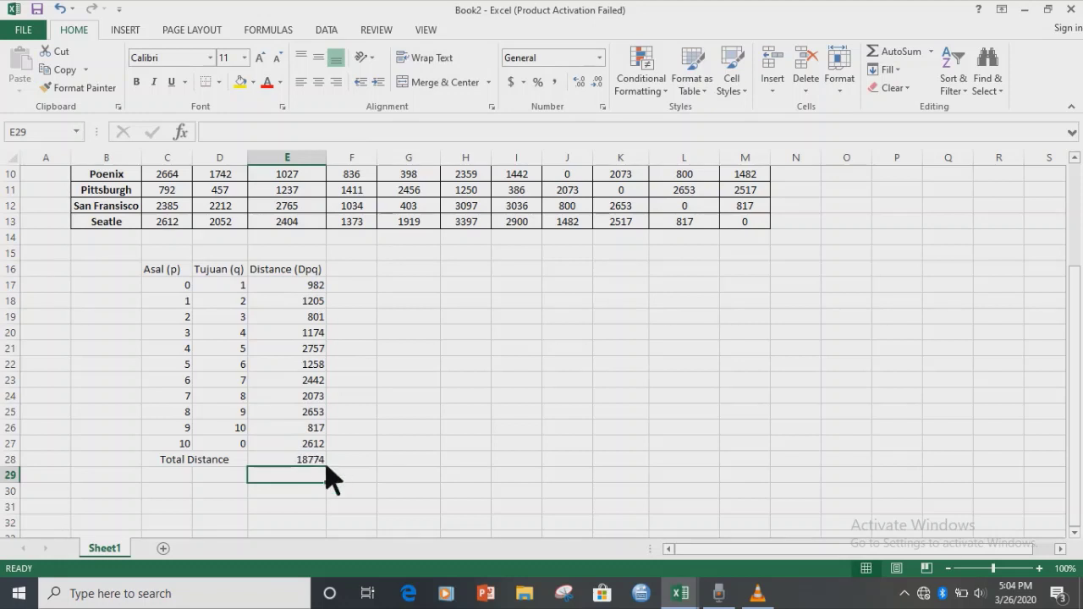
click(325, 464)
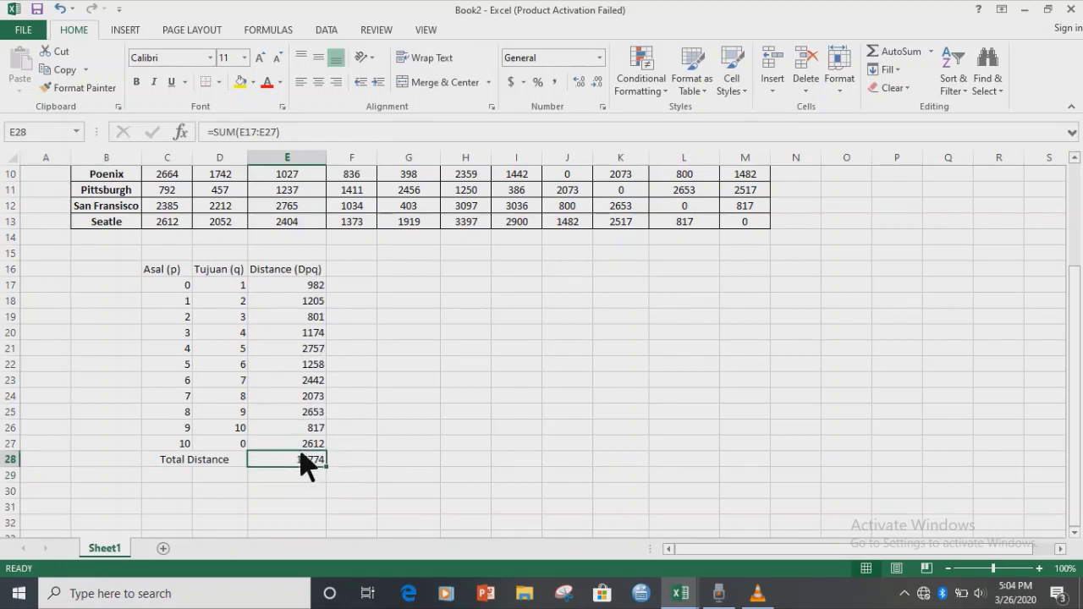
click(233, 287)
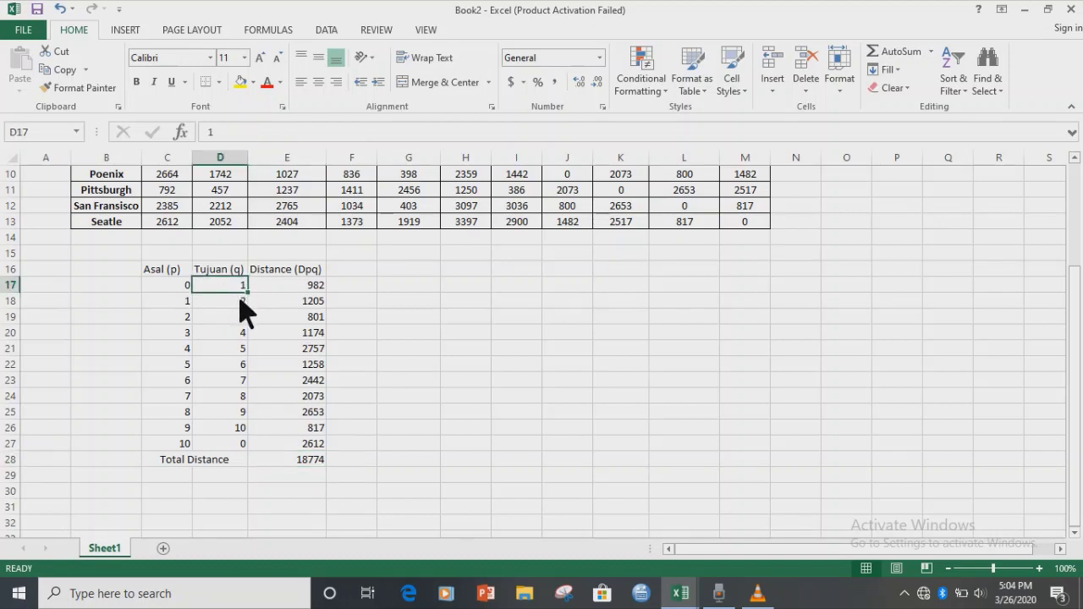
- Select the Total Distance cell E28 and switch to the DATA ribbon
click(312, 467)
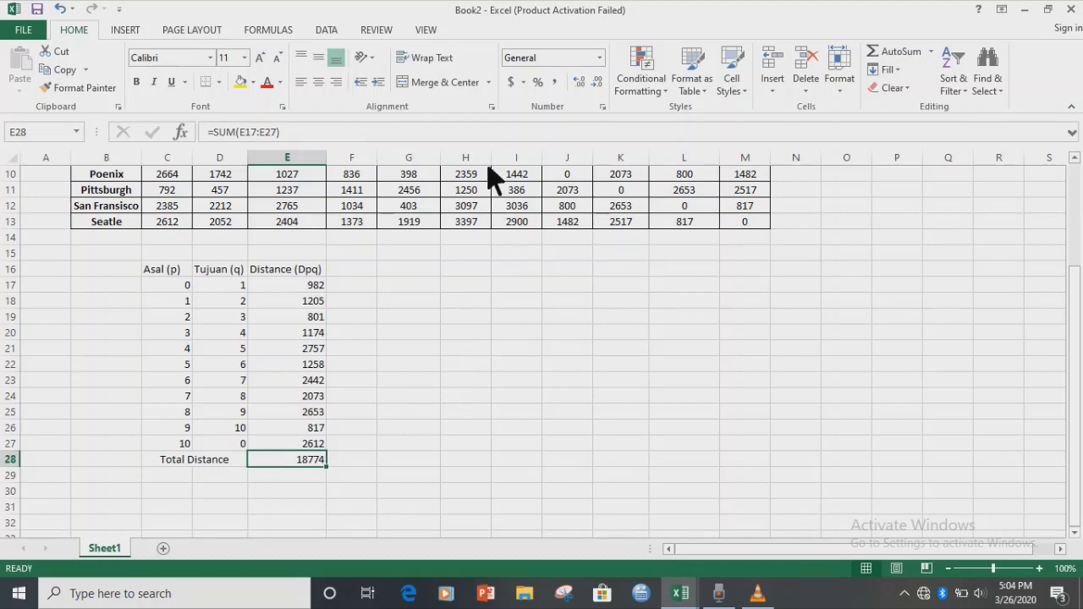
click(340, 32)
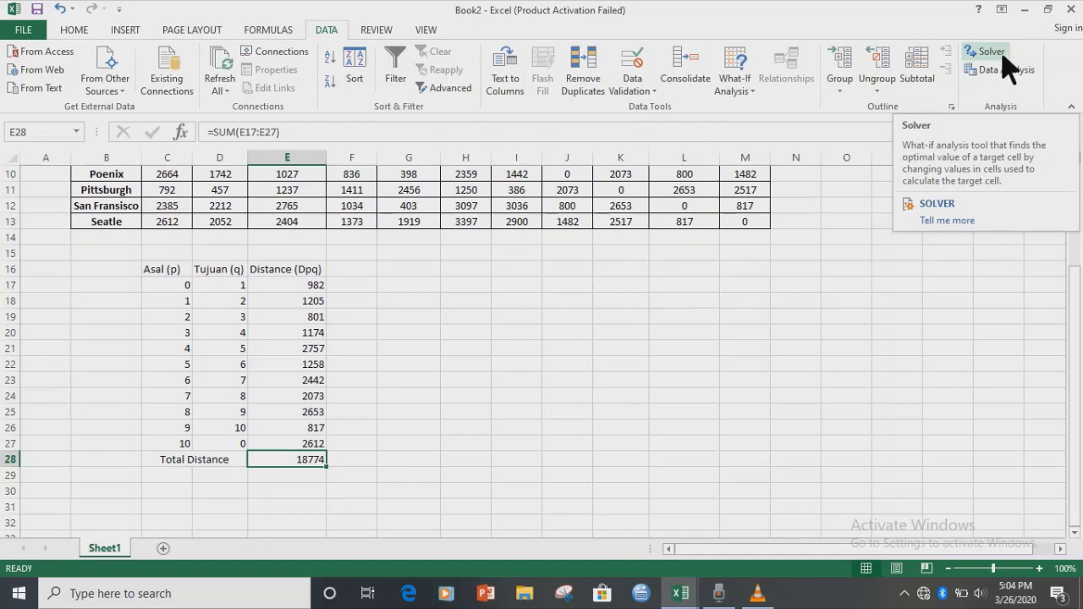
click(37, 30)
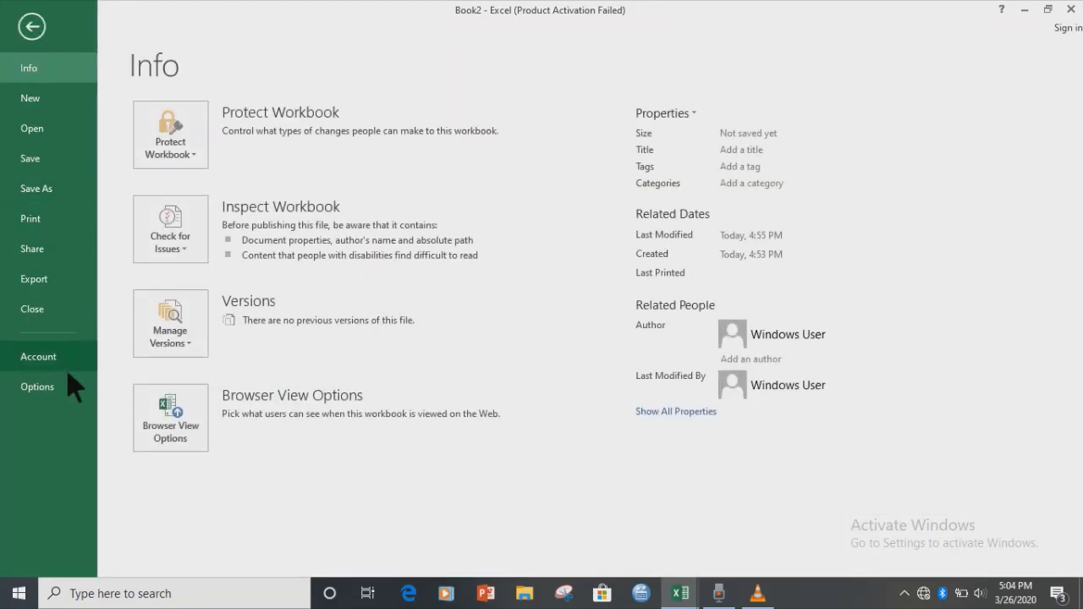
click(72, 395)
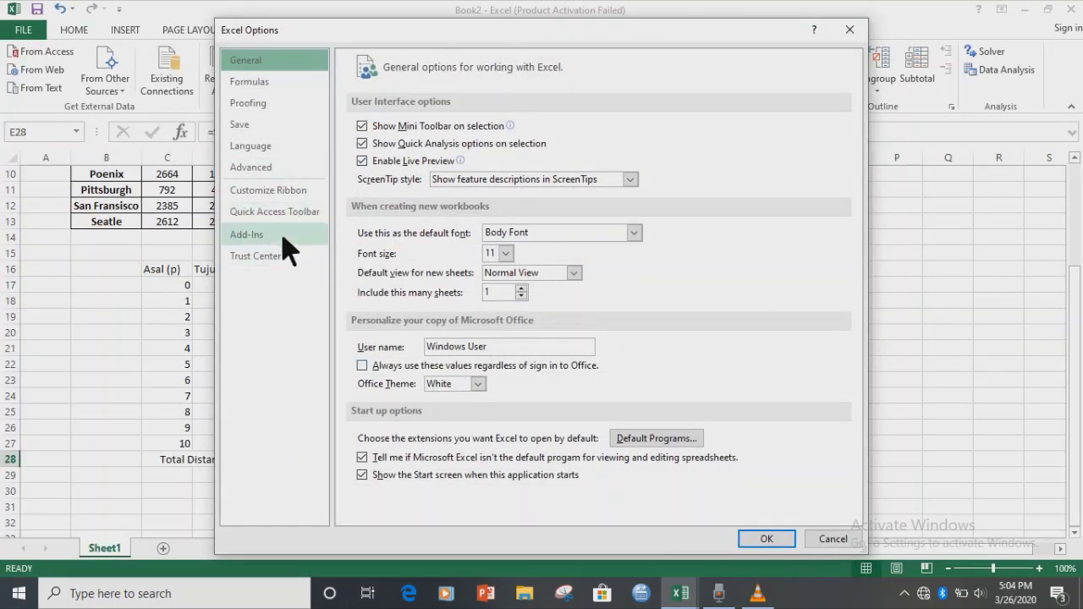
click(288, 241)
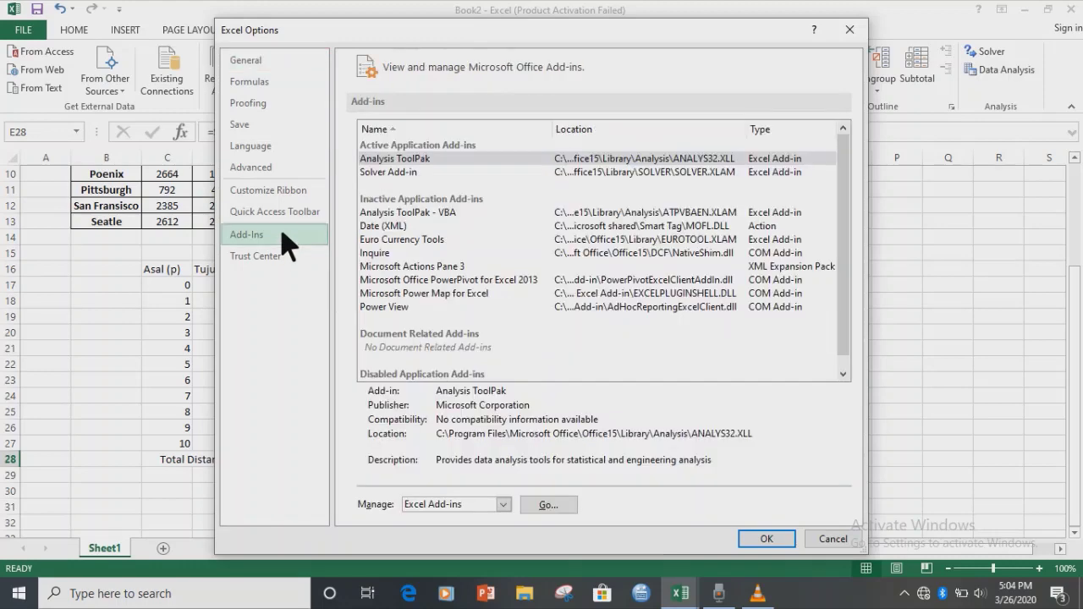
click(562, 508)
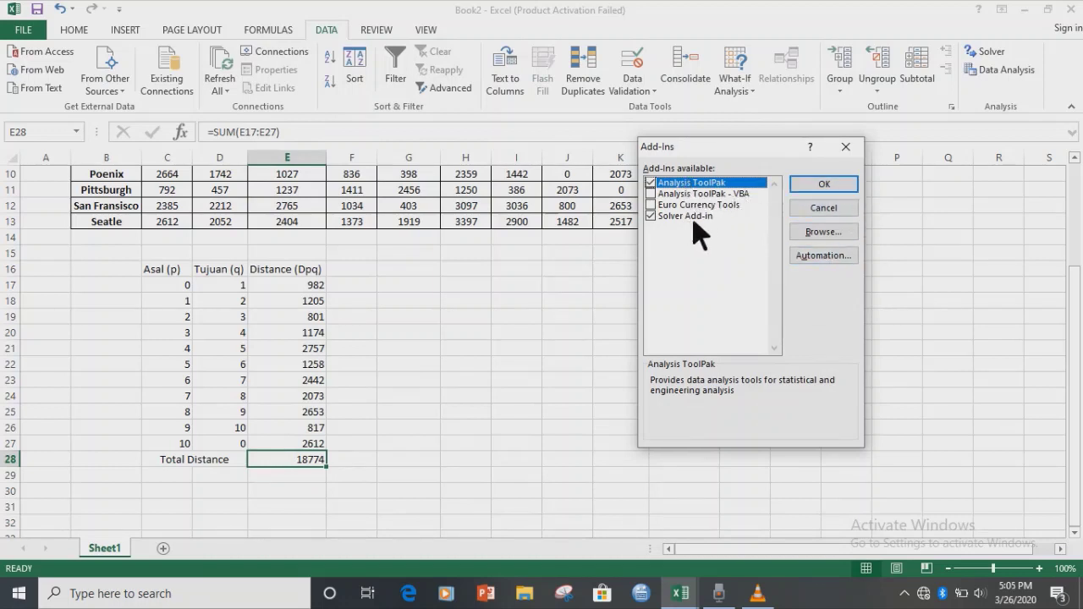
click(849, 190)
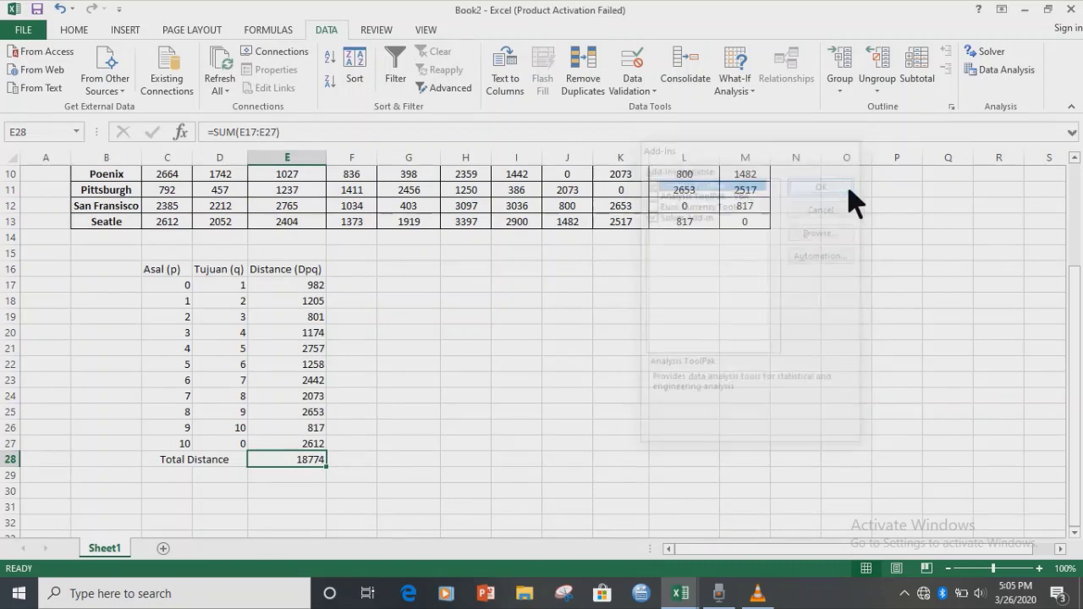
- In Solver, minimise $E$28 by changing destination cells $D$17:$D$26
click(990, 51)
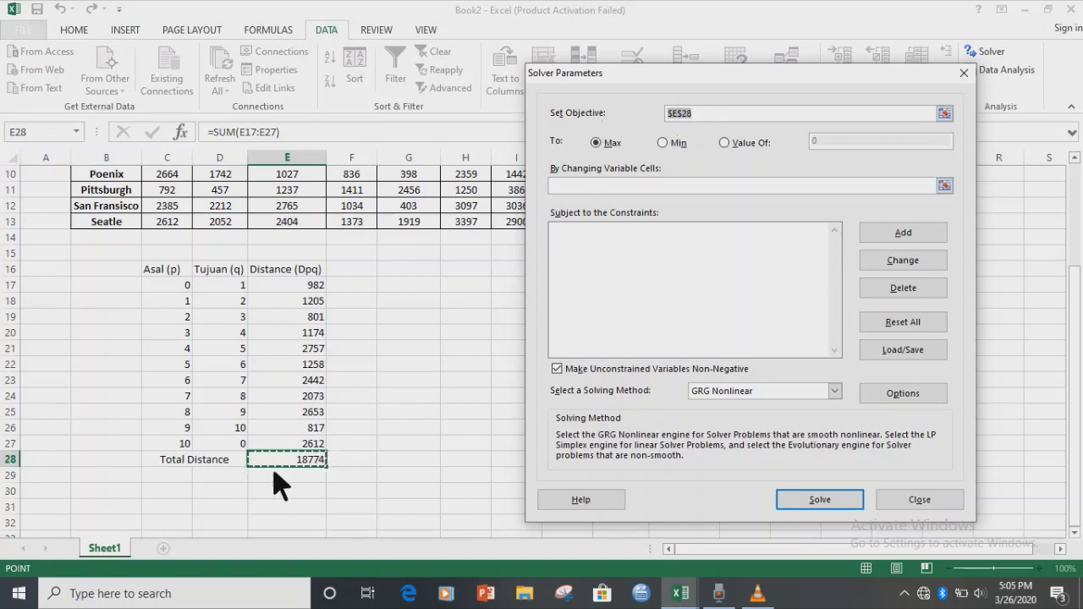
click(676, 144)
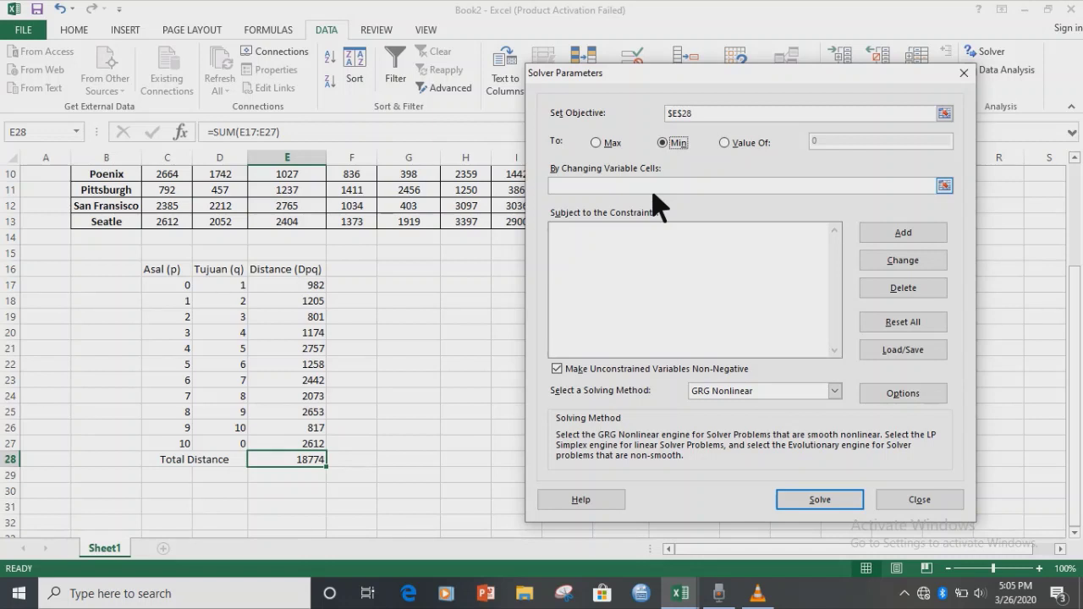
click(653, 190)
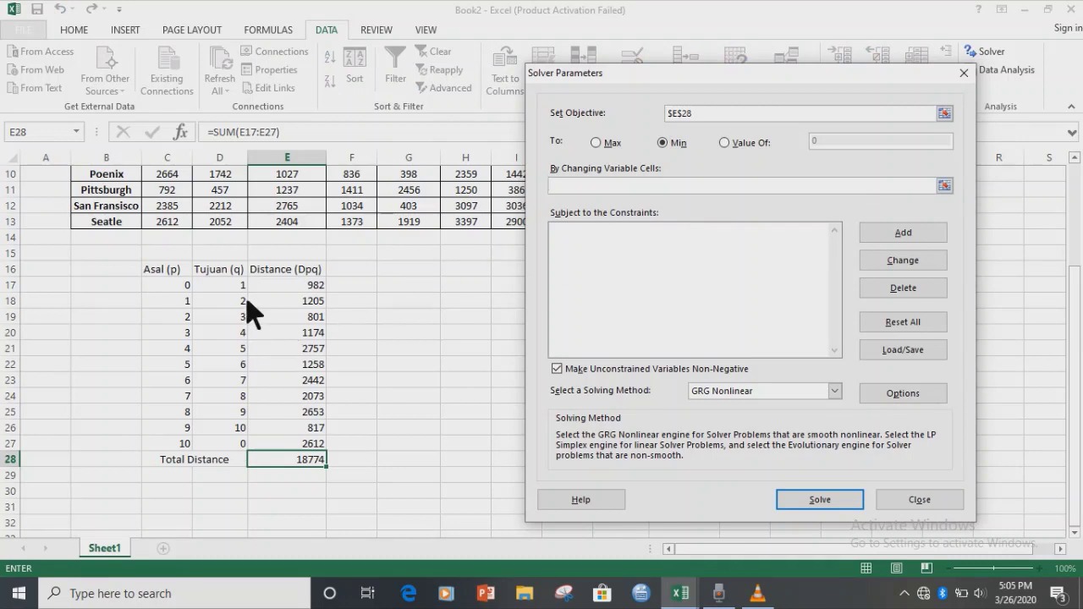
drag(245, 288, 251, 433)
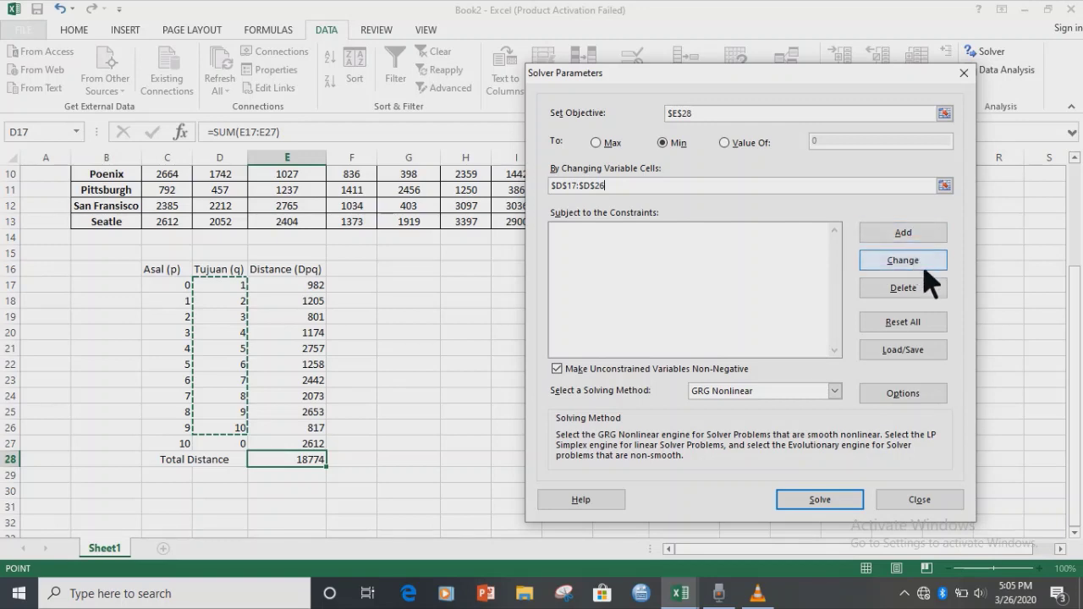
- Add the first Solver constraint on destination cells D17:D26 (<= 10)
click(914, 237)
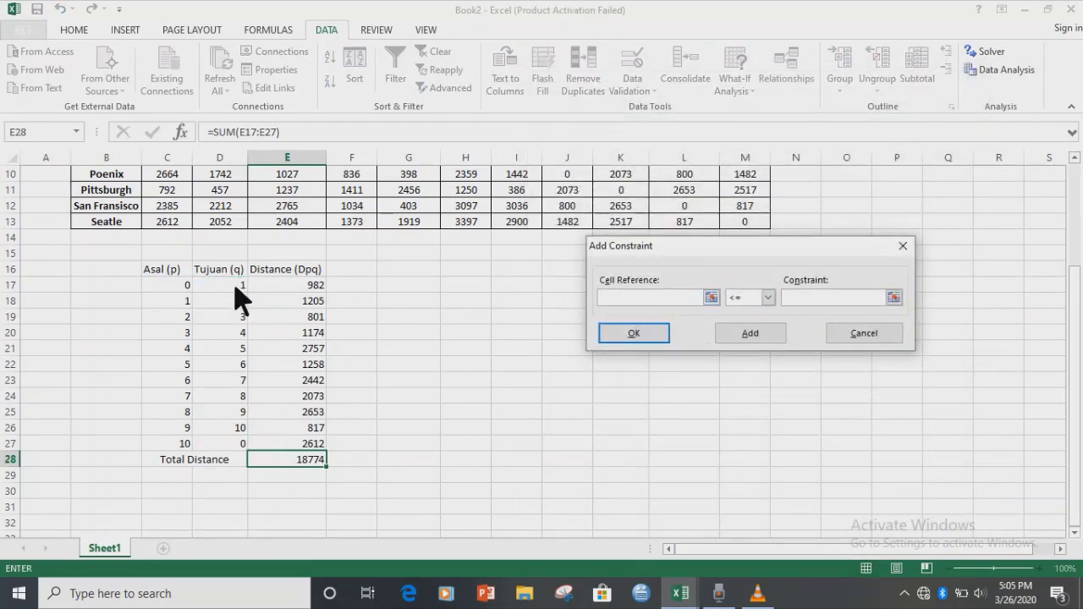
drag(235, 285, 241, 429)
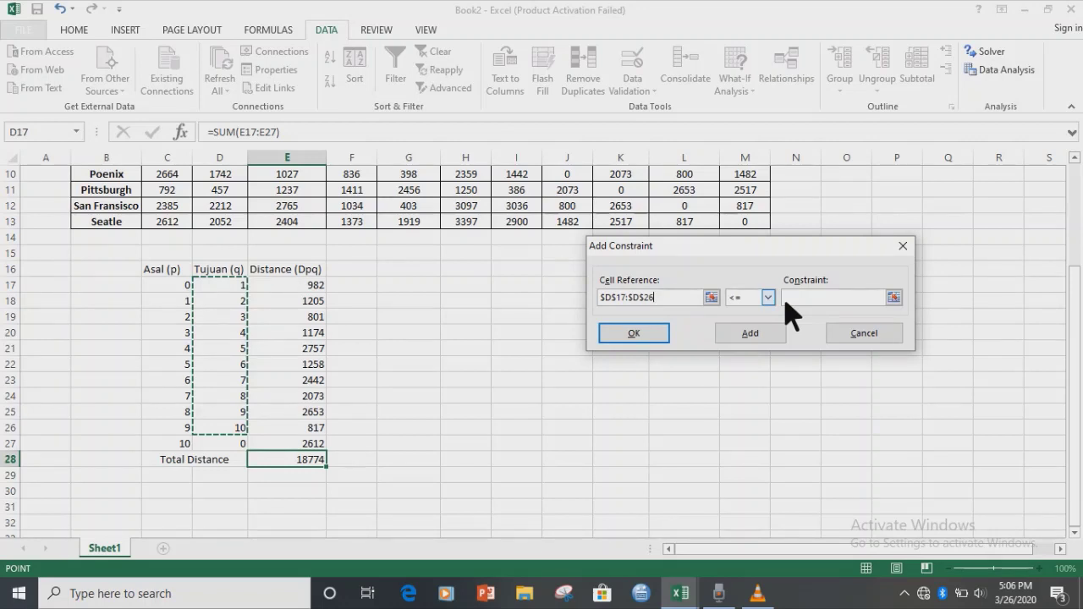
click(818, 299)
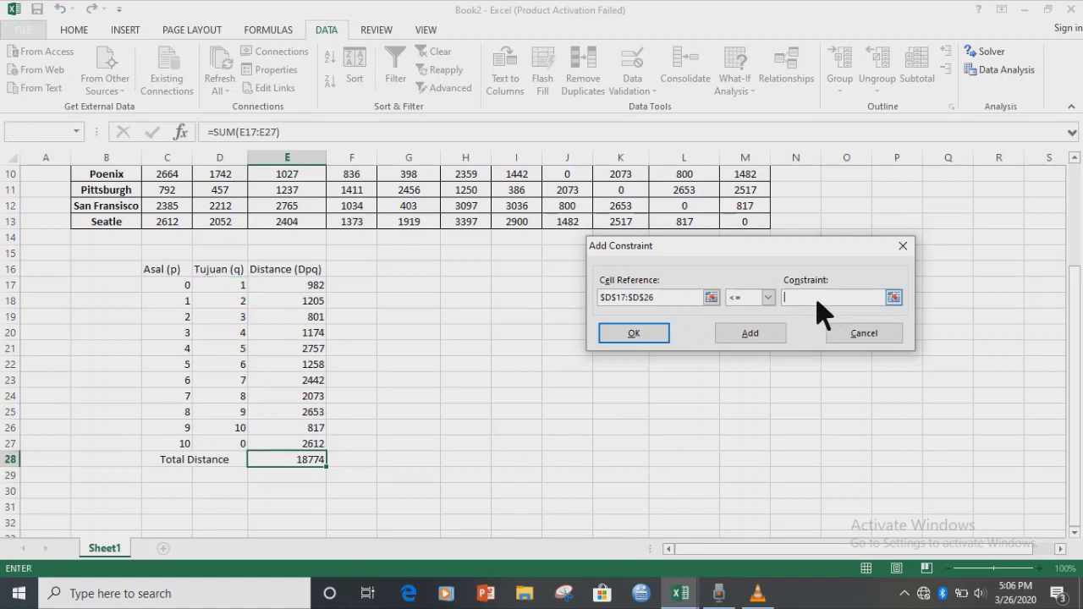
text(10)
click(763, 340)
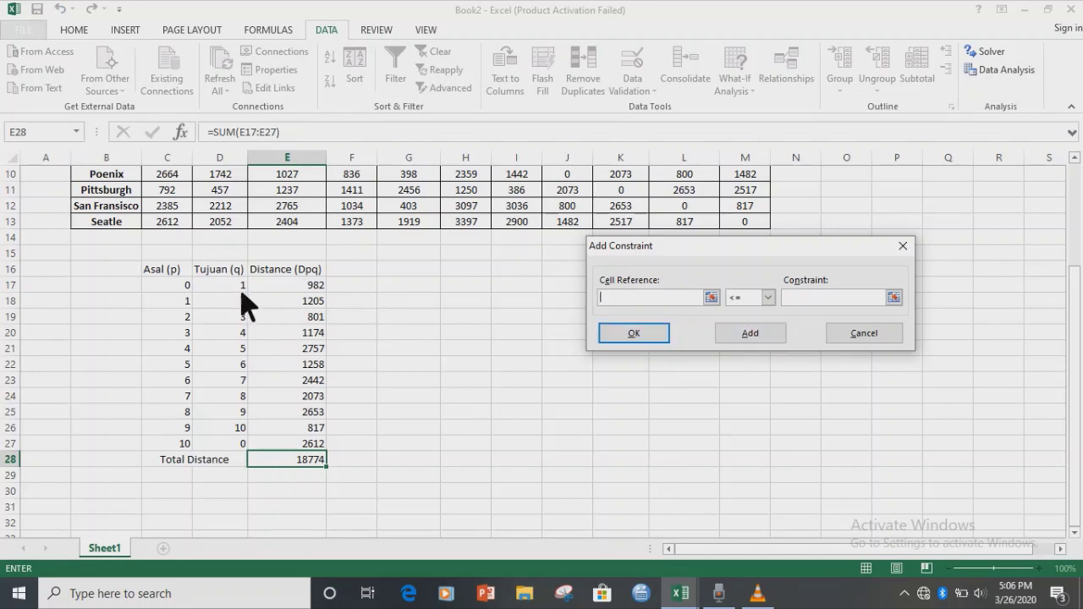
- Set up an AllDifferent (dif) constraint on D17:D26
drag(240, 288, 251, 438)
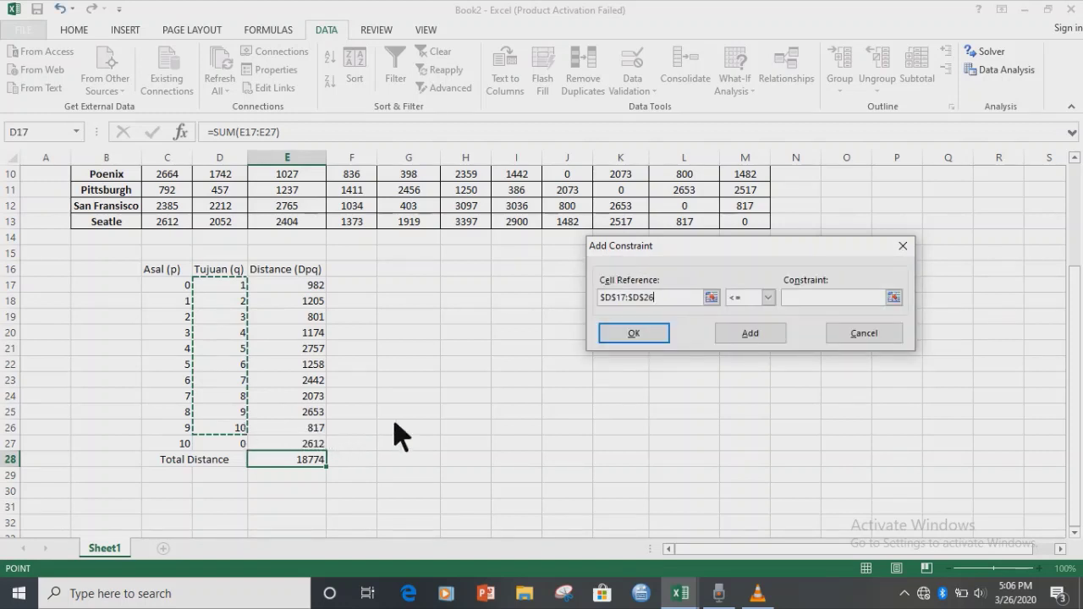
click(769, 298)
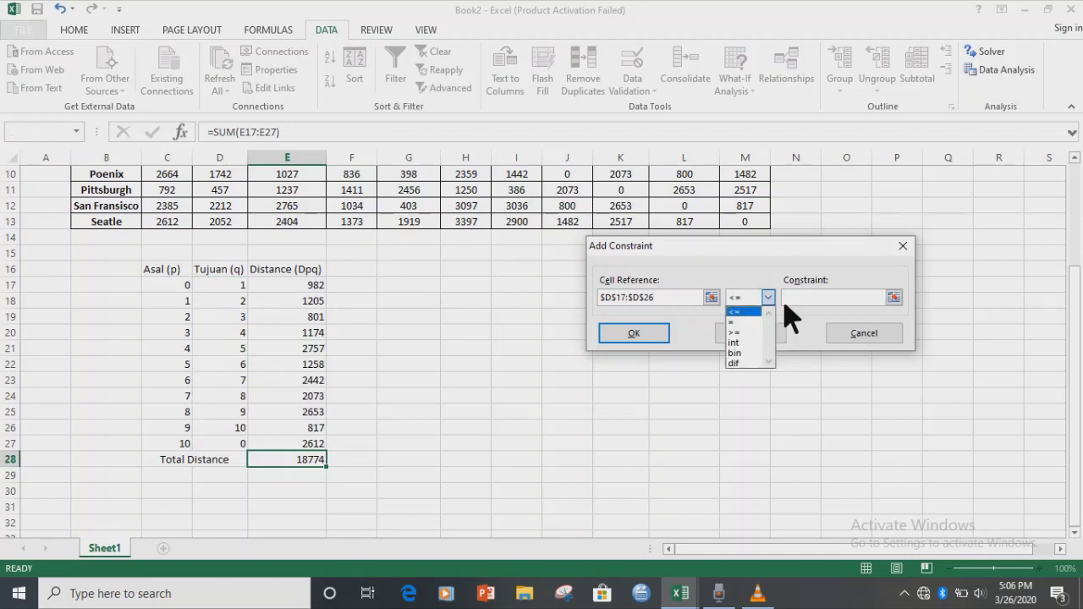
click(752, 364)
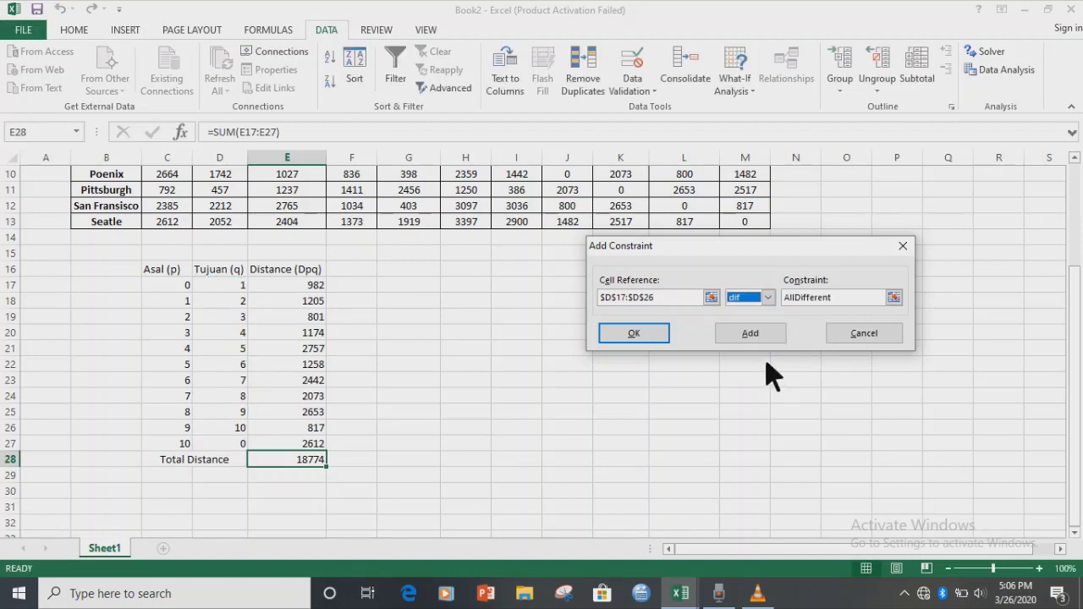
- Add the AllDifferent constraint, then an integer constraint on D17:D26
click(770, 335)
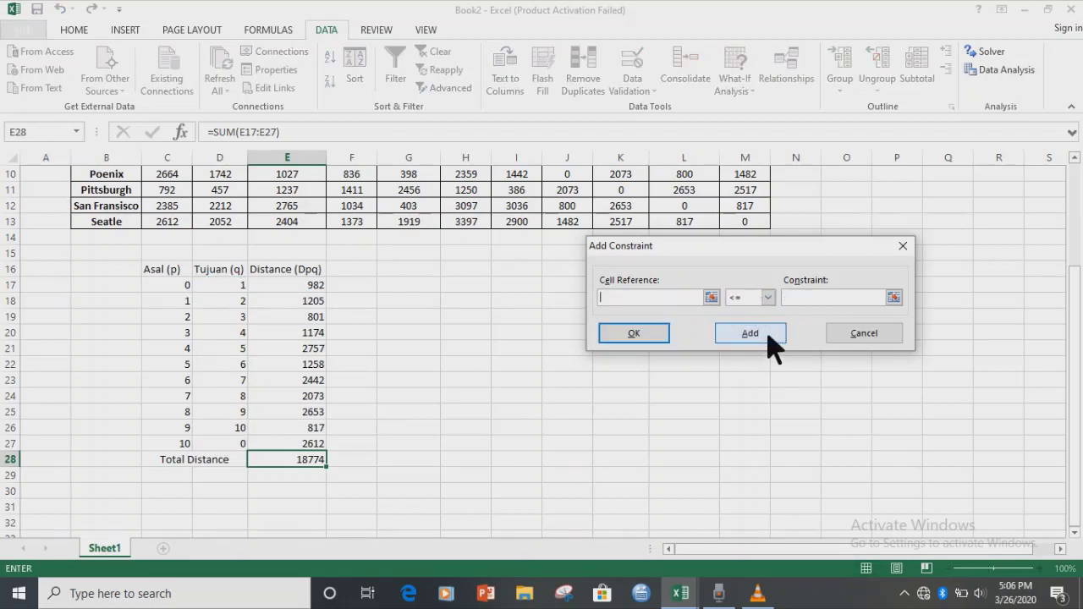
drag(243, 290, 257, 439)
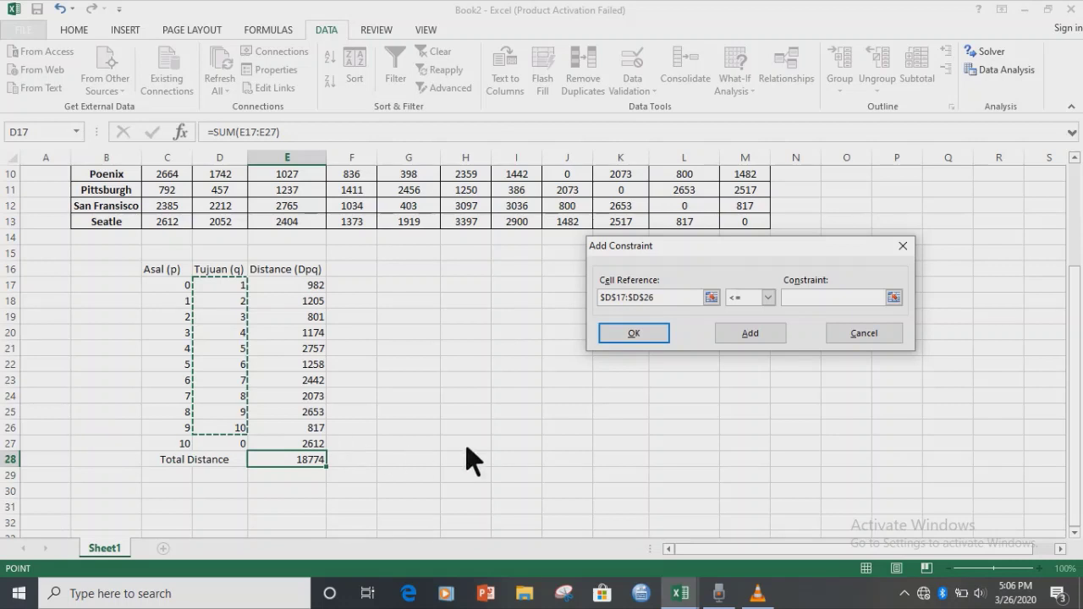
click(767, 297)
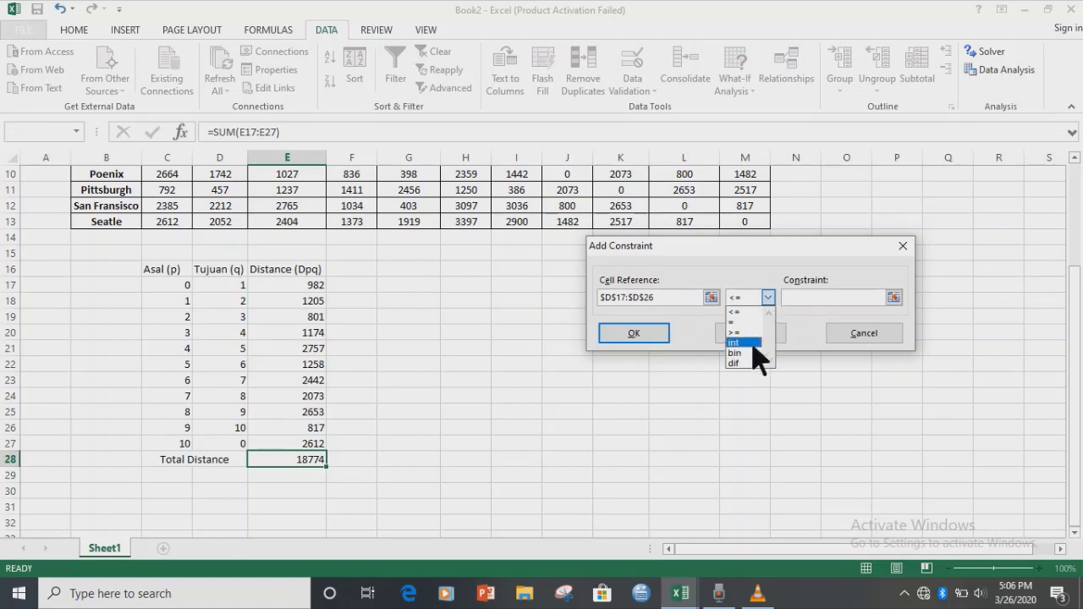
click(753, 343)
click(758, 339)
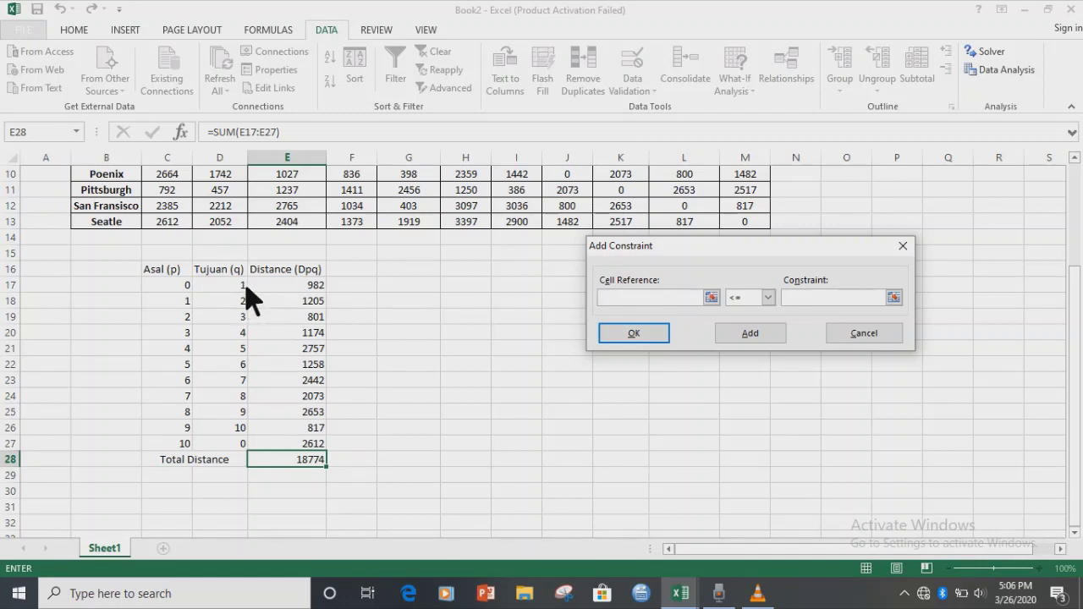
- Add a constraint requiring D17:D26 >= 1
drag(246, 285, 254, 428)
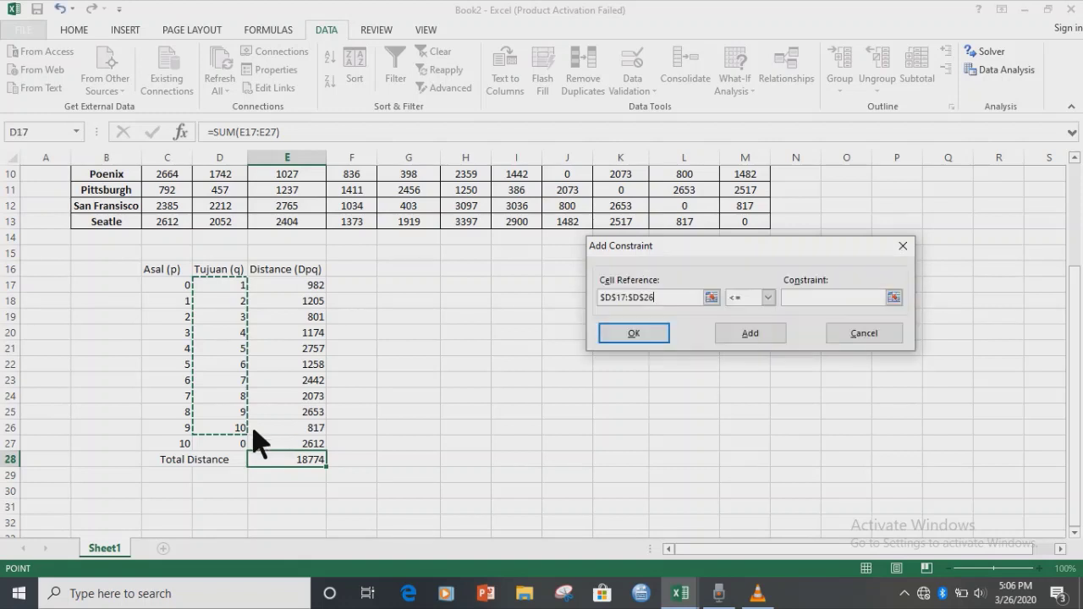
click(768, 298)
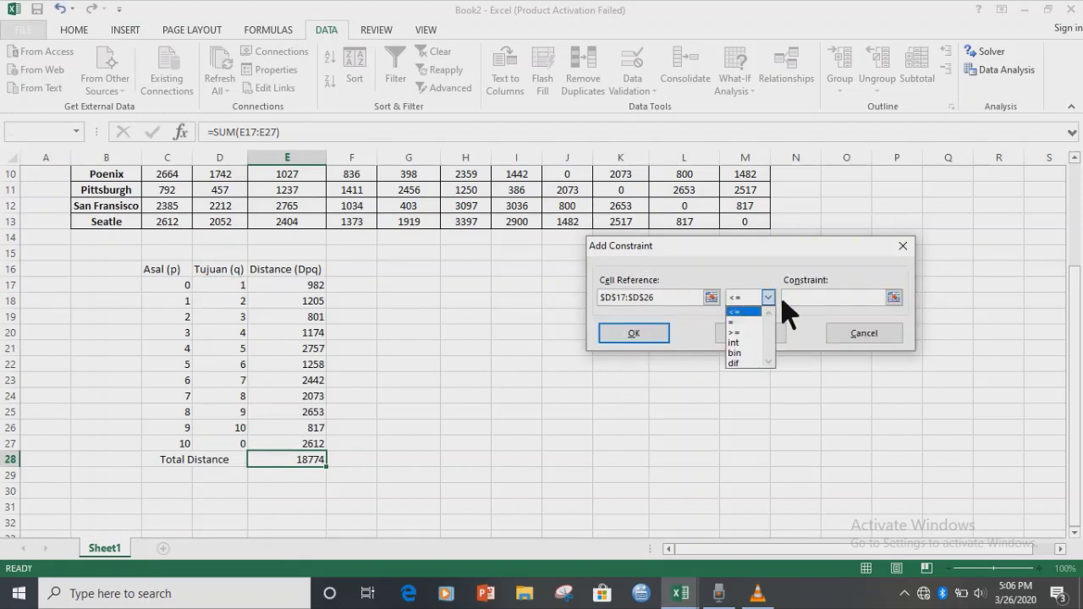
click(759, 325)
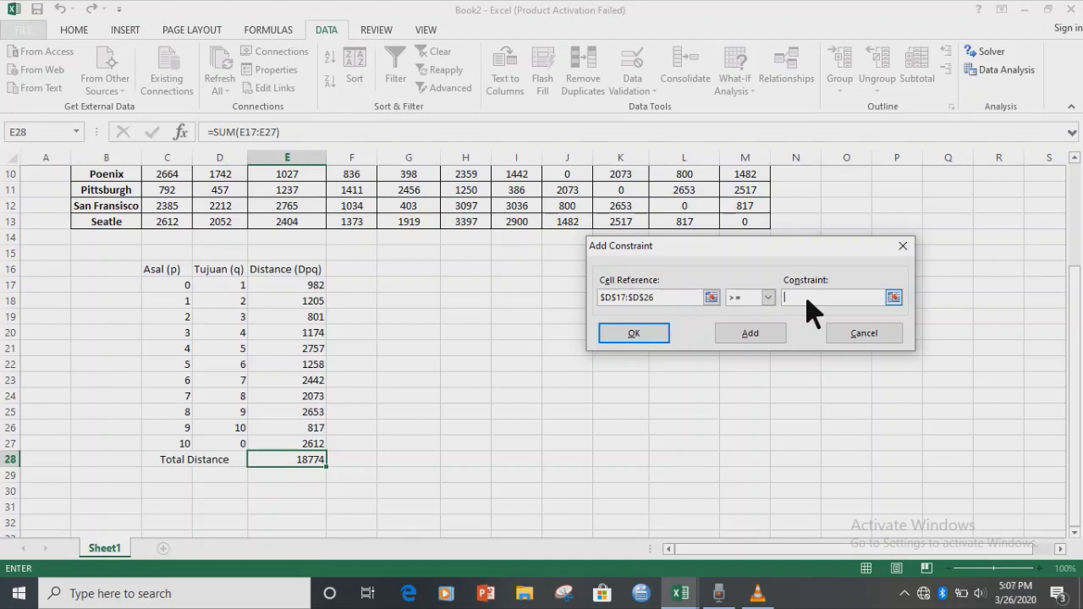
text(1)
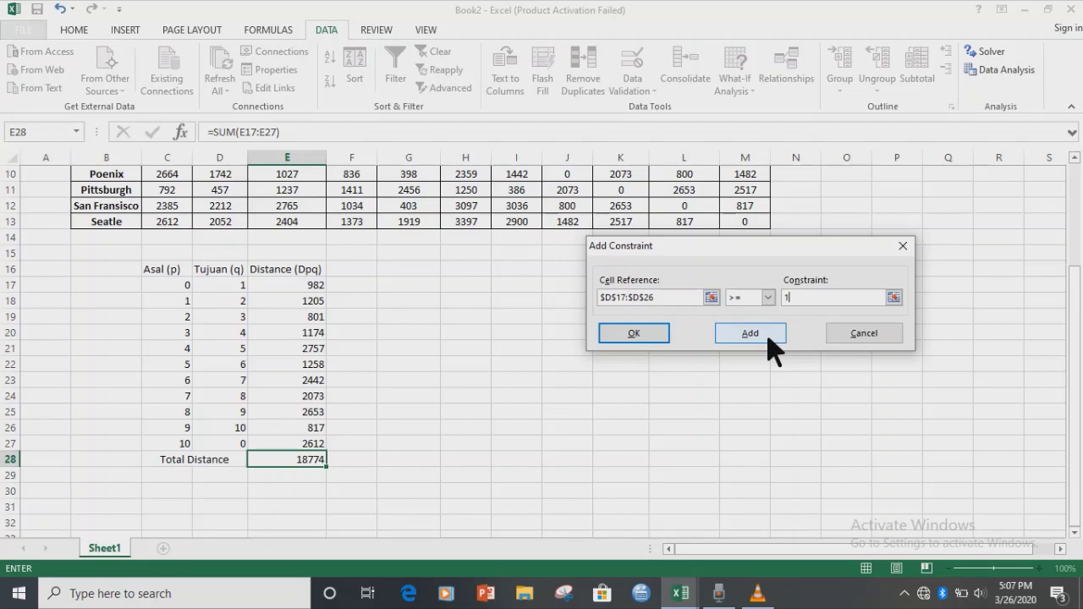
click(769, 339)
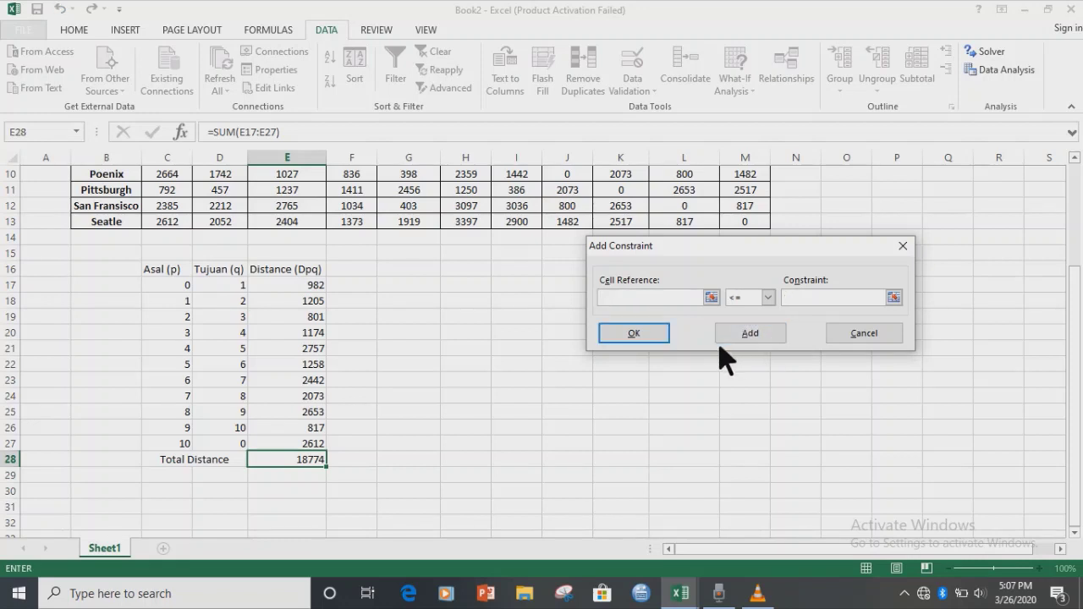
- Dismiss the invalid-reference errors and cancel the empty constraint to return to Solver Parameters
click(634, 333)
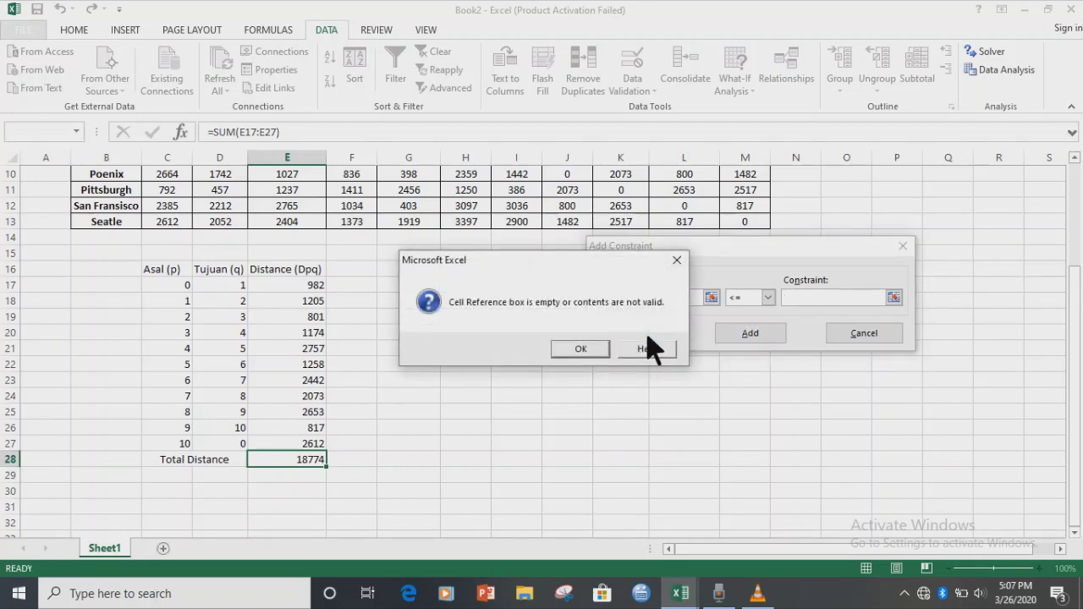
click(678, 260)
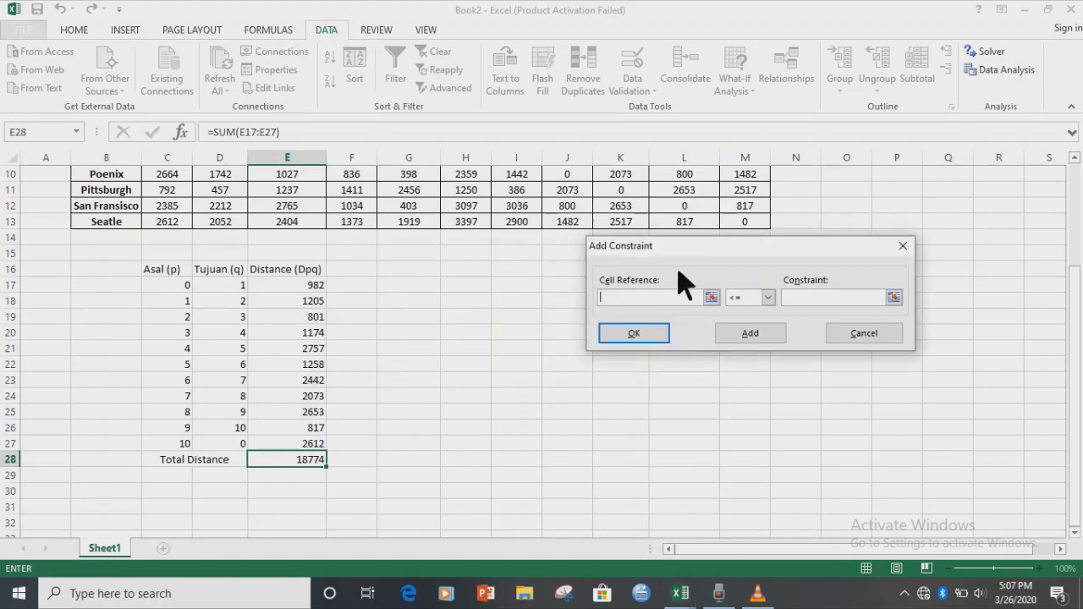
click(669, 337)
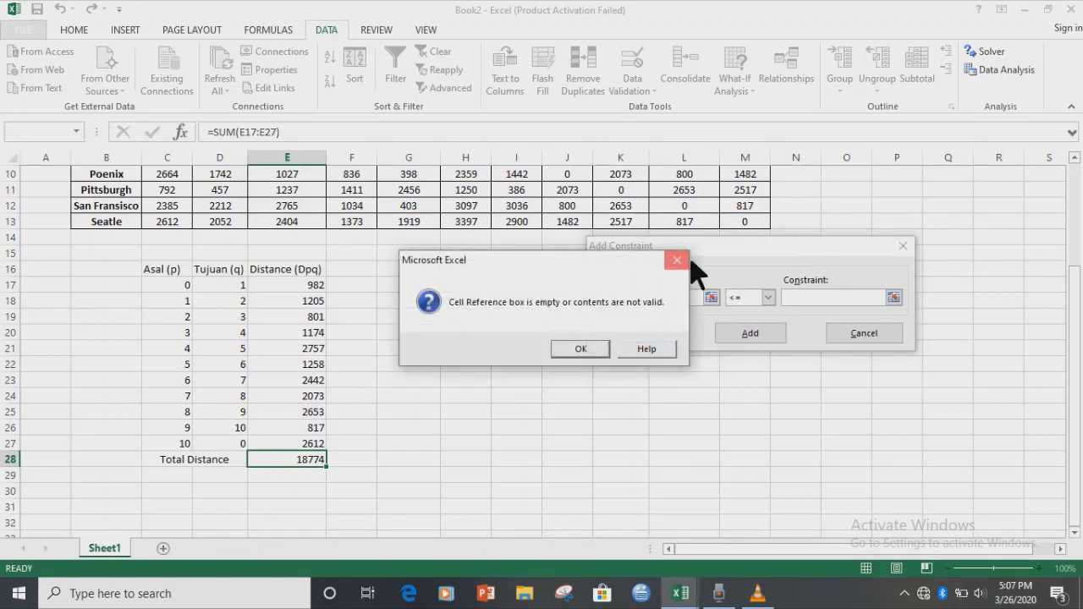
click(678, 258)
click(865, 334)
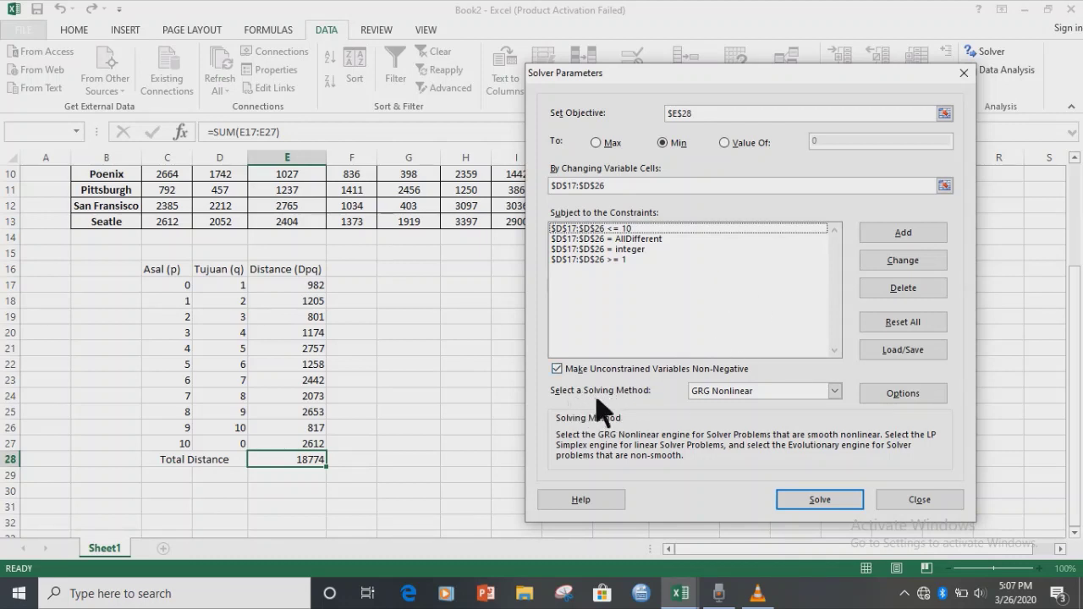
- Choose the Evolutionary method and solve, reducing Total Distance from 18774 to 8995
click(842, 394)
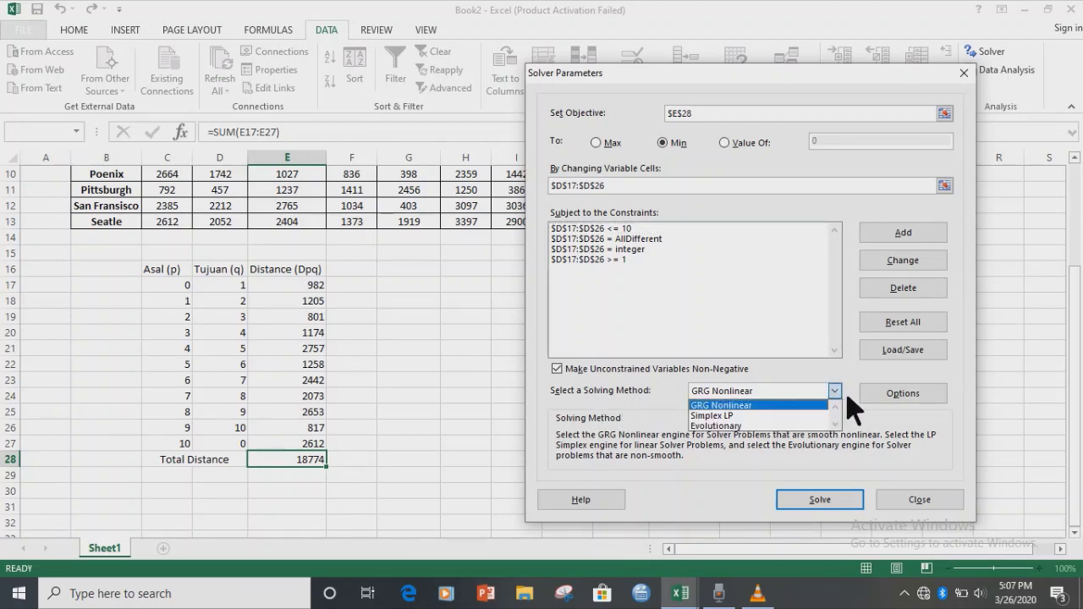
click(767, 427)
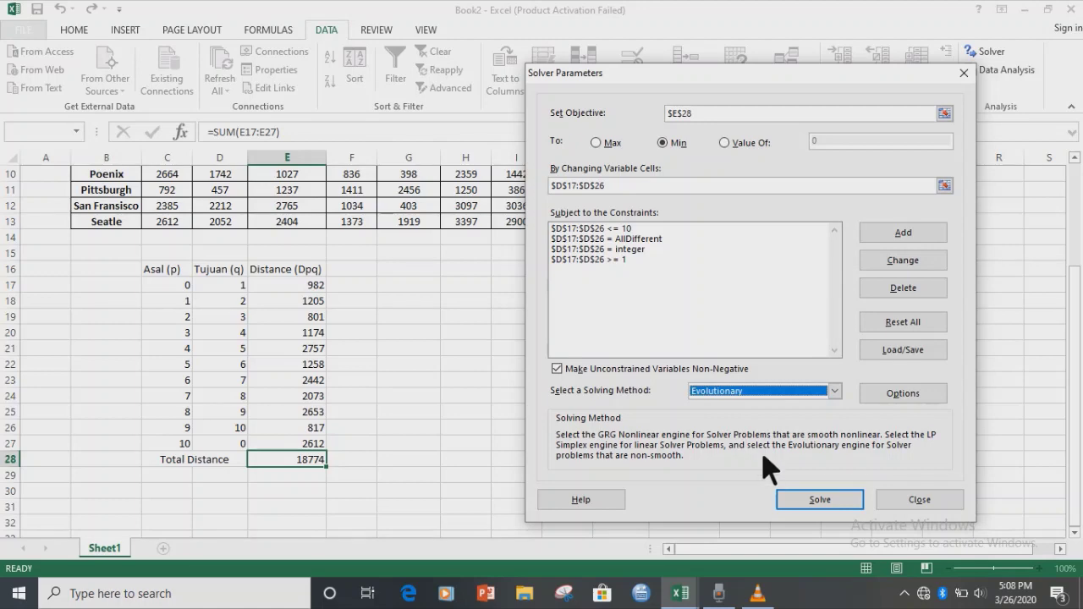
click(821, 501)
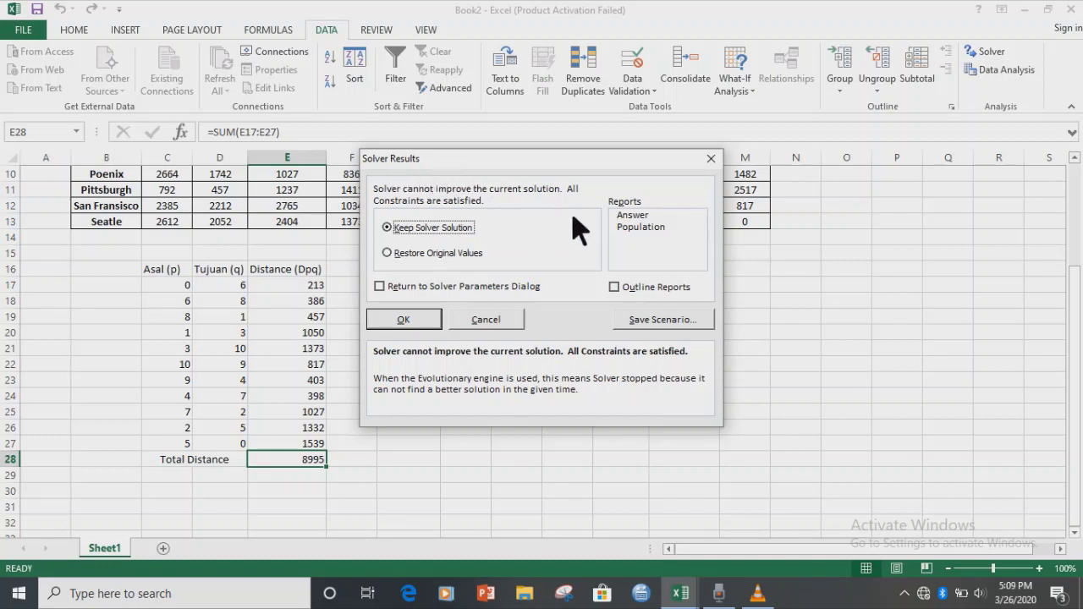
- Keep the Solver route at Total Distance 8995 and generate both Answer and Population reports
click(649, 228)
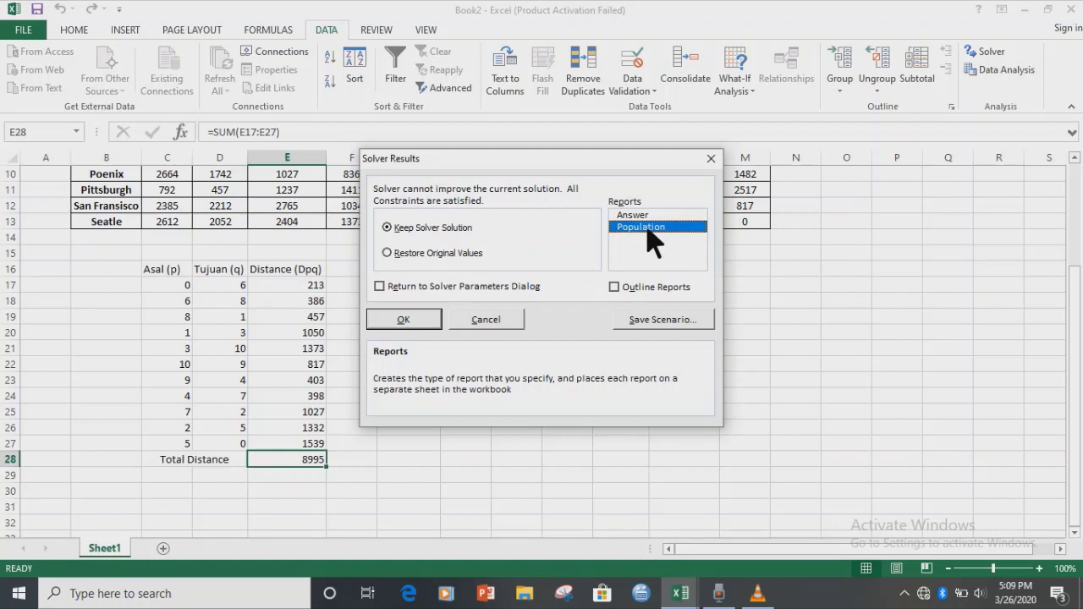
click(645, 218)
shift+click(646, 227)
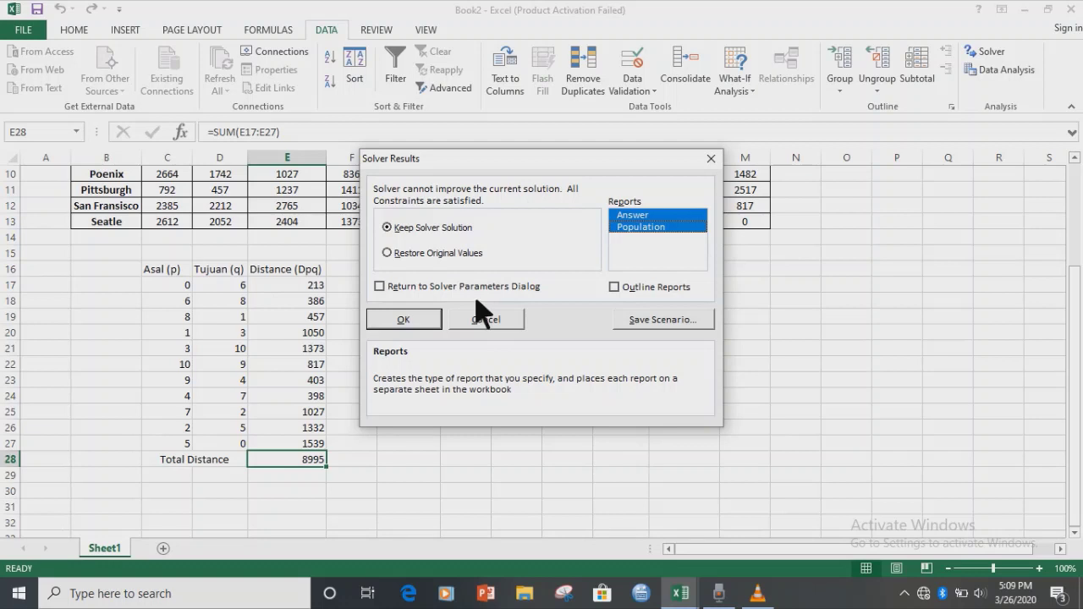
click(432, 321)
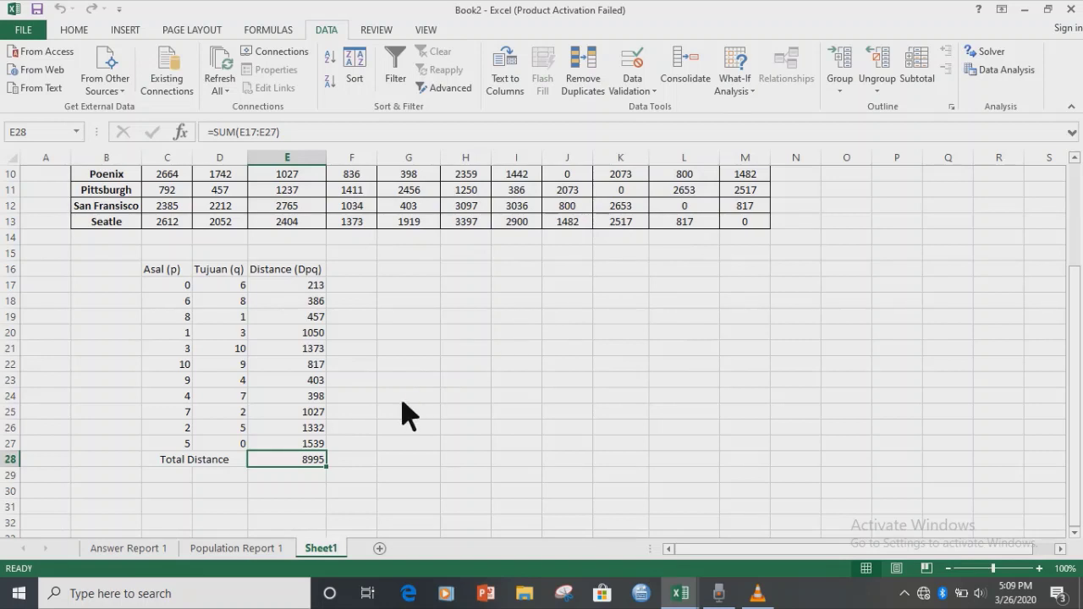
click(298, 286)
click(230, 291)
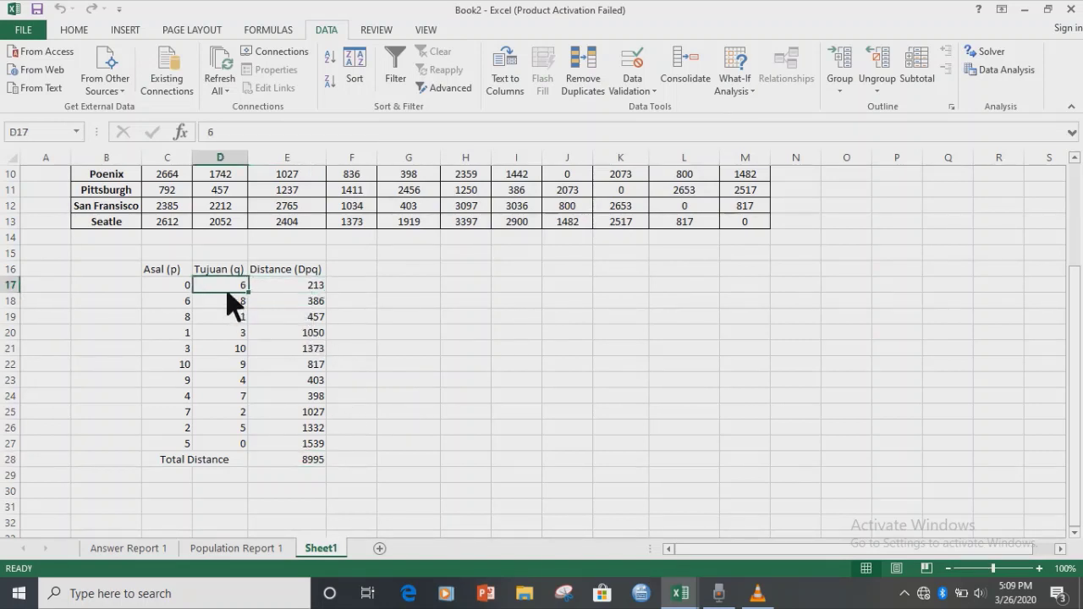
click(184, 288)
click(188, 301)
click(237, 349)
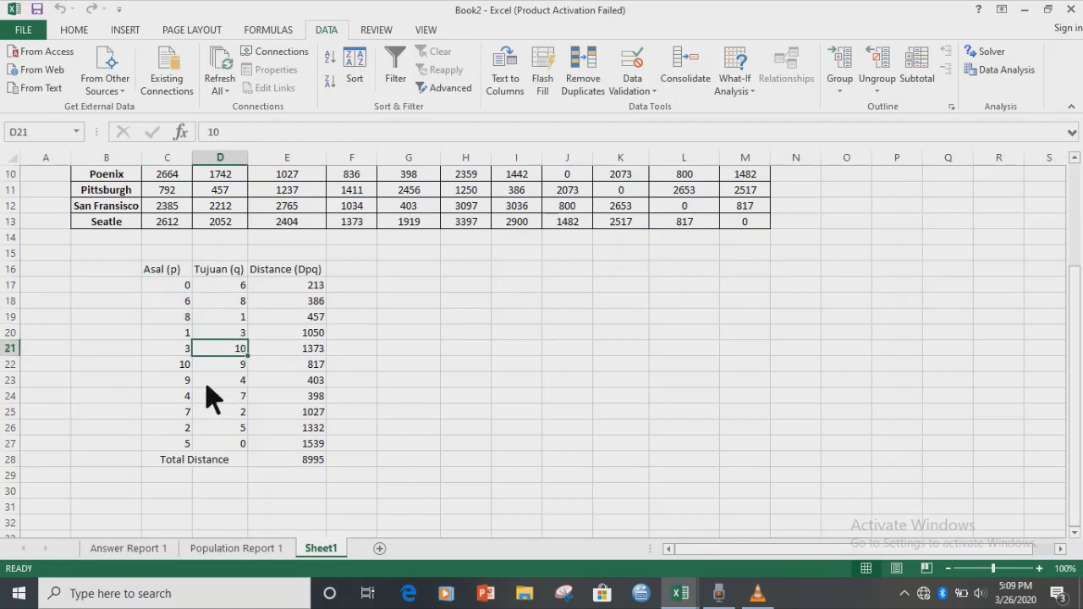
click(212, 381)
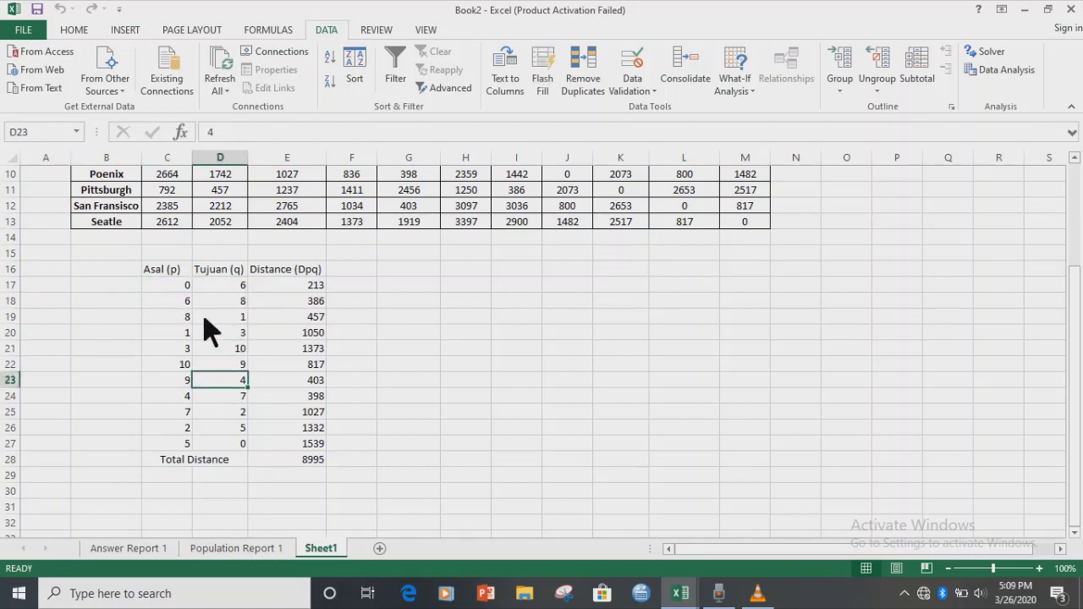
click(298, 303)
click(303, 397)
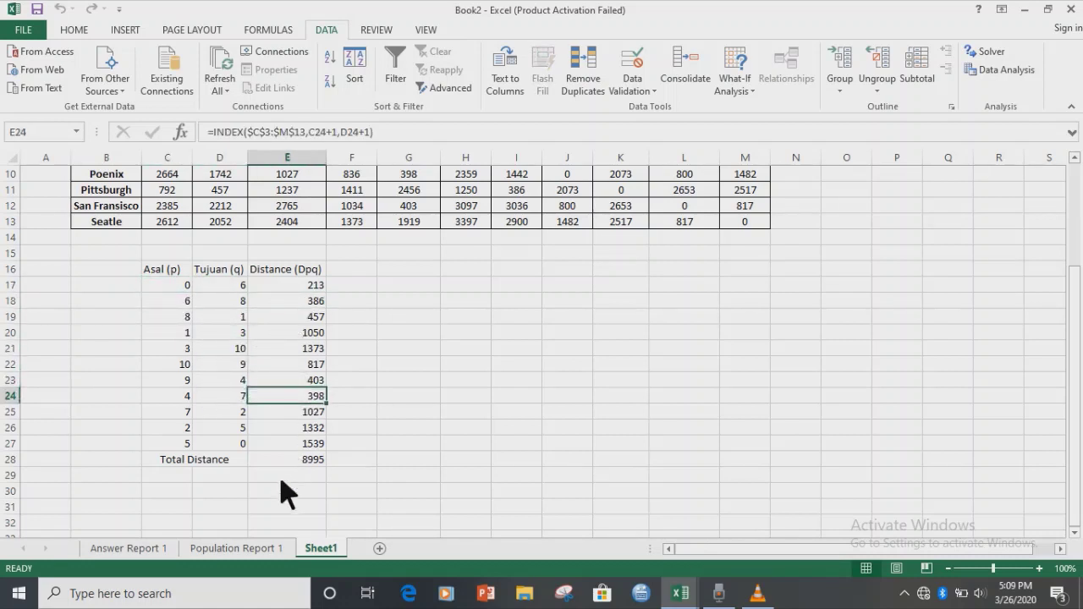
click(292, 463)
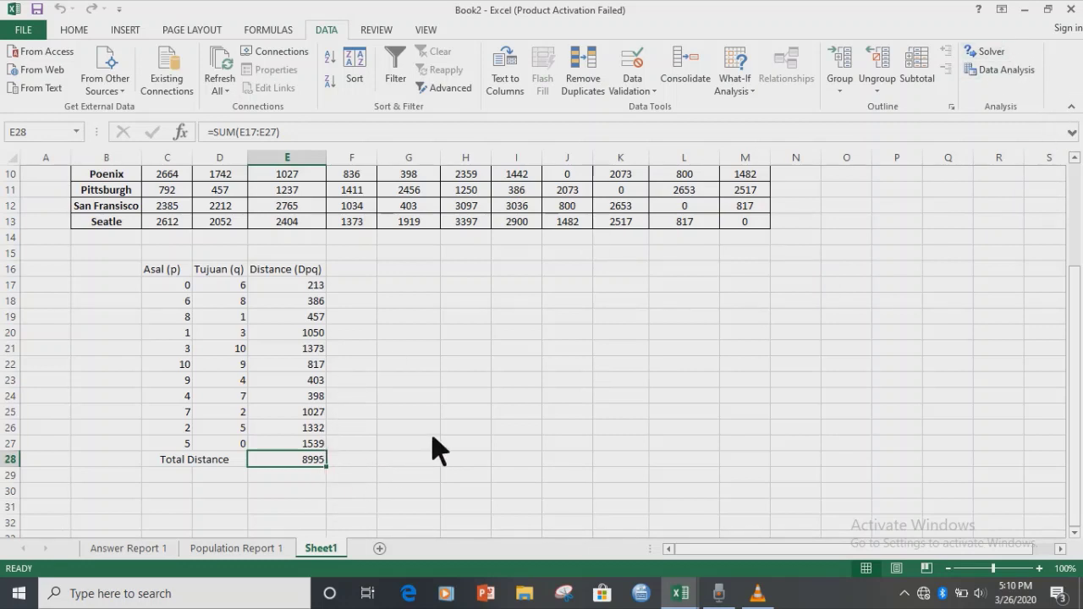
scroll(414, 426, down, 1)
click(401, 430)
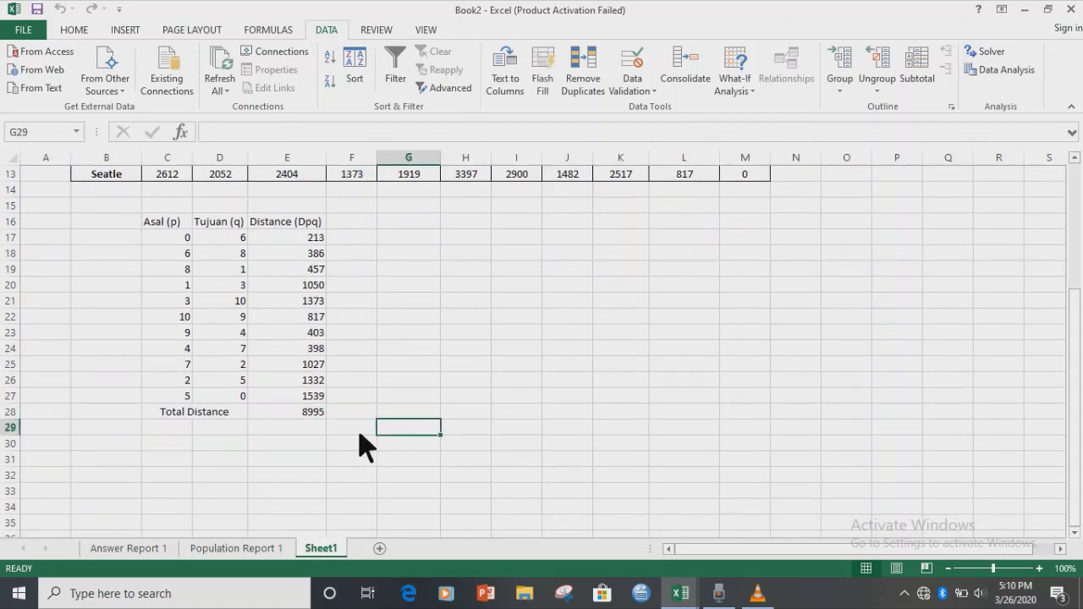
click(361, 432)
scroll(339, 427, up, 2)
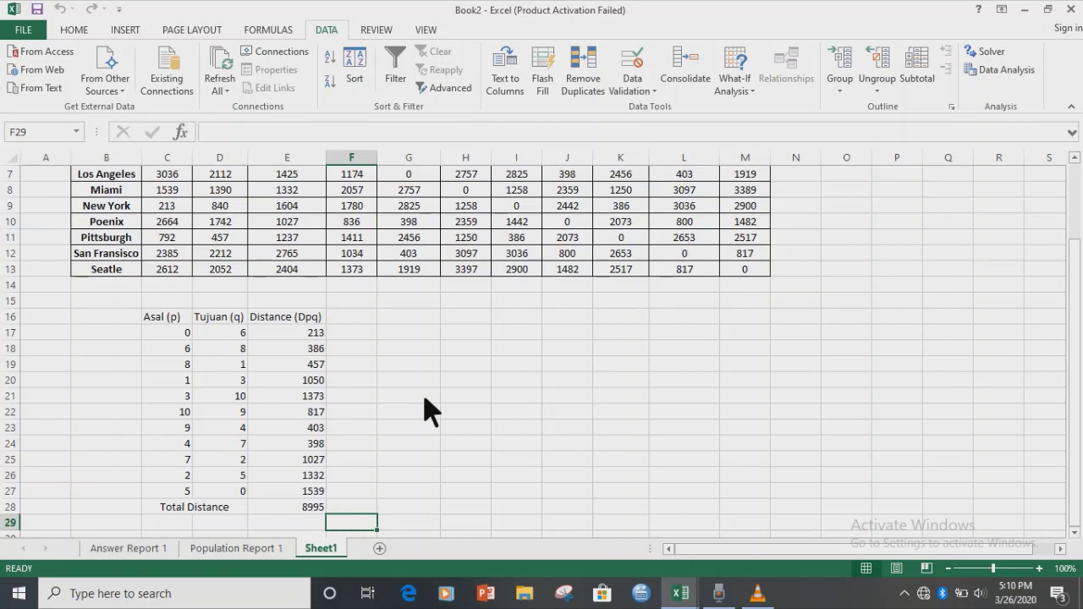
click(435, 350)
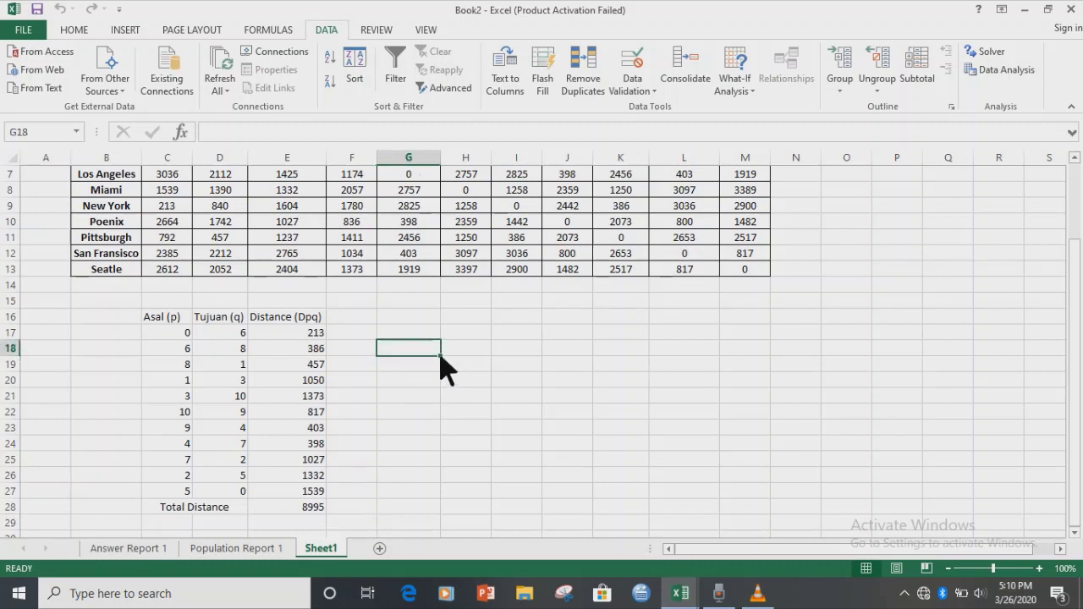
key(Up)
key(Up)
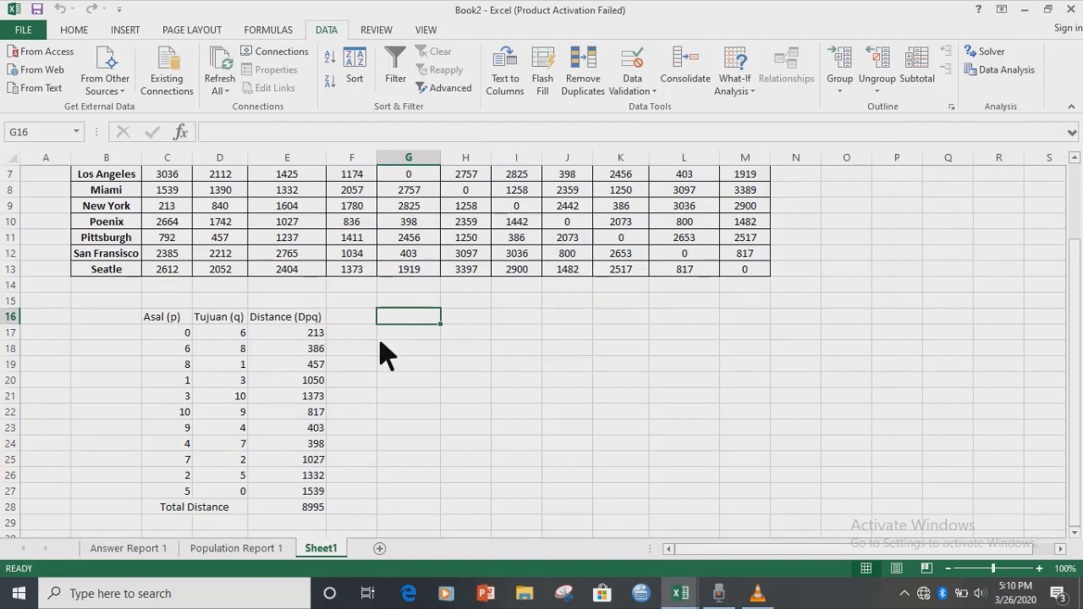
key(Down)
key(Left)
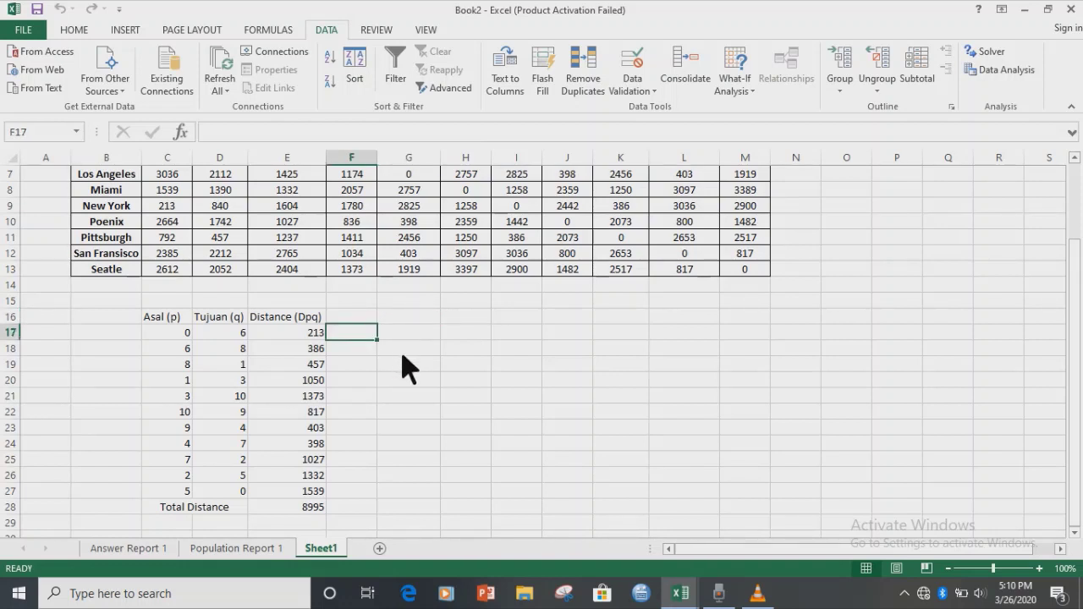
click(414, 353)
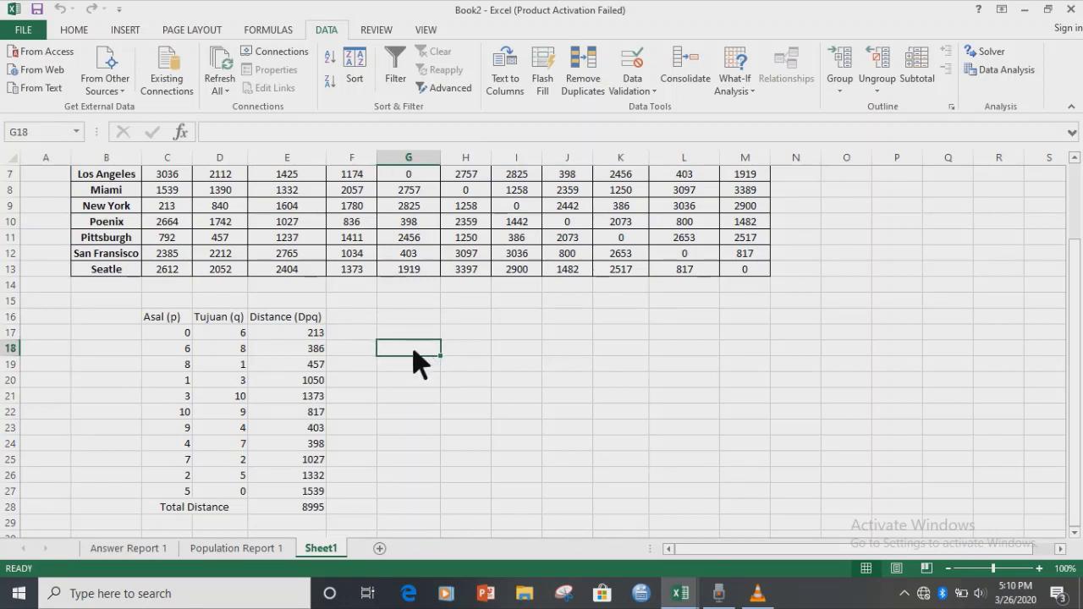